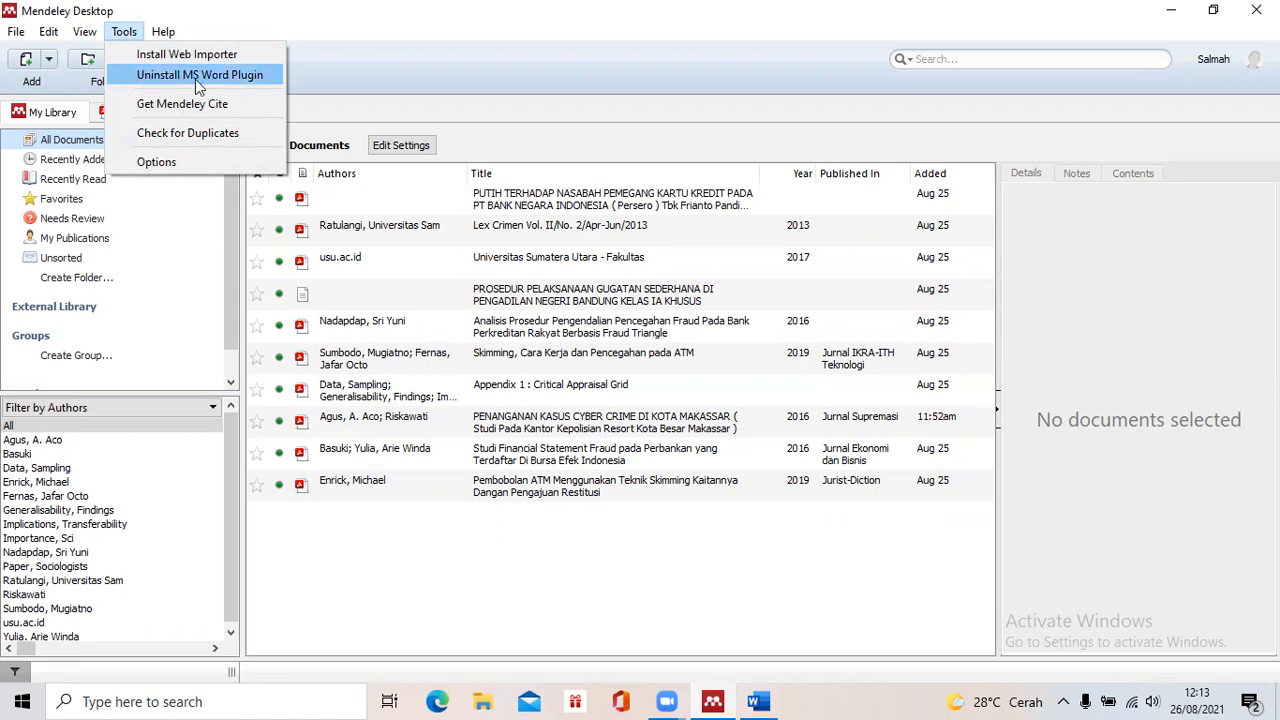
Switch to Word to check the Mendeley citation tools among its references features, and return to Mendeley Desktop.
click(397, 85)
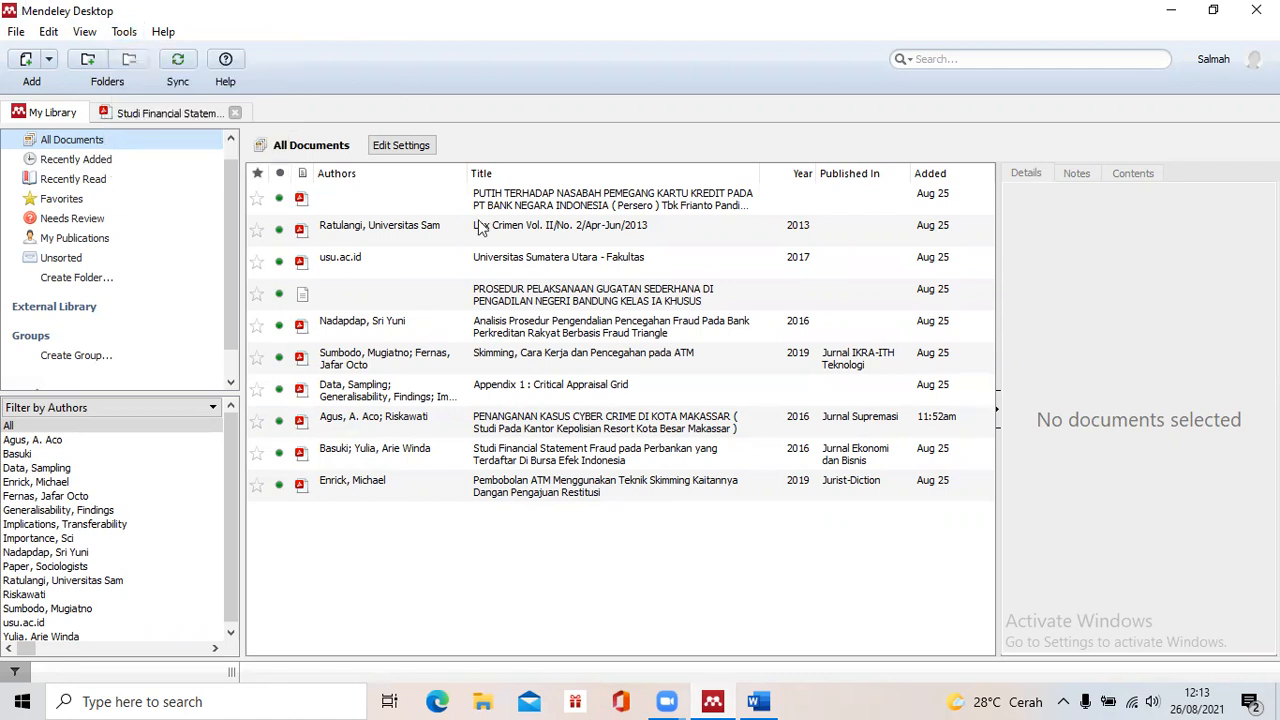
click(755, 702)
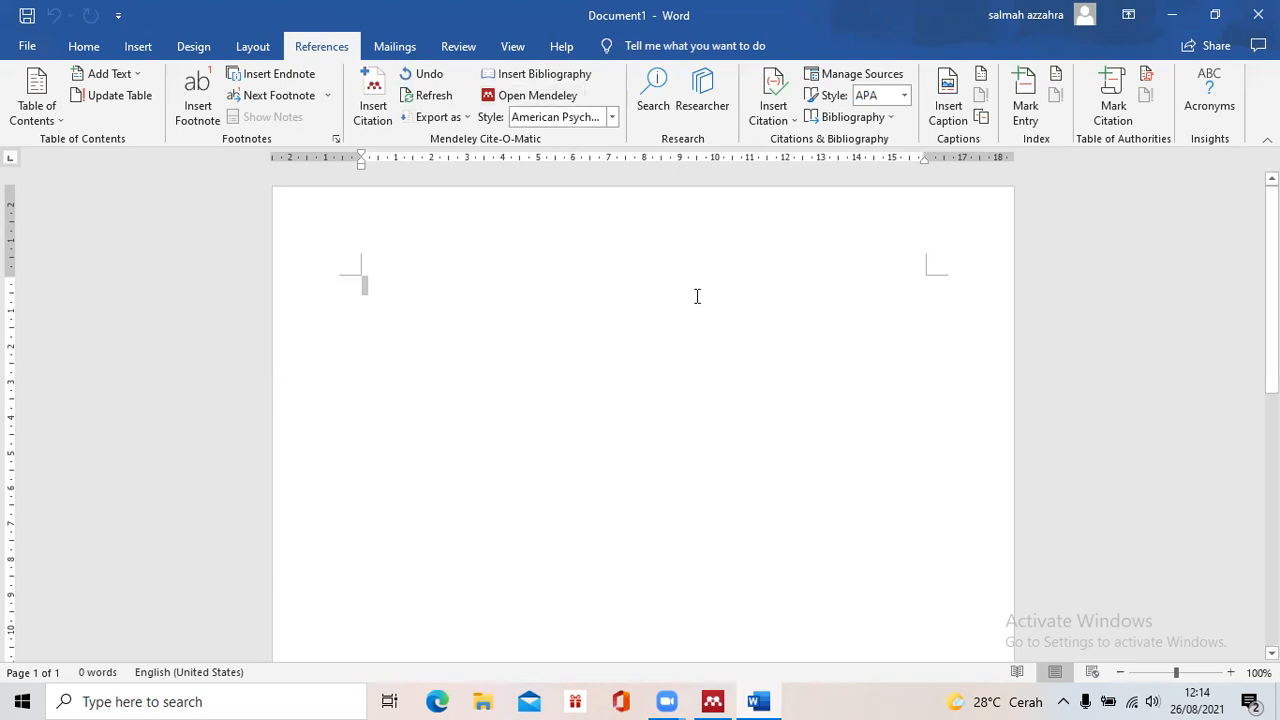
click(713, 694)
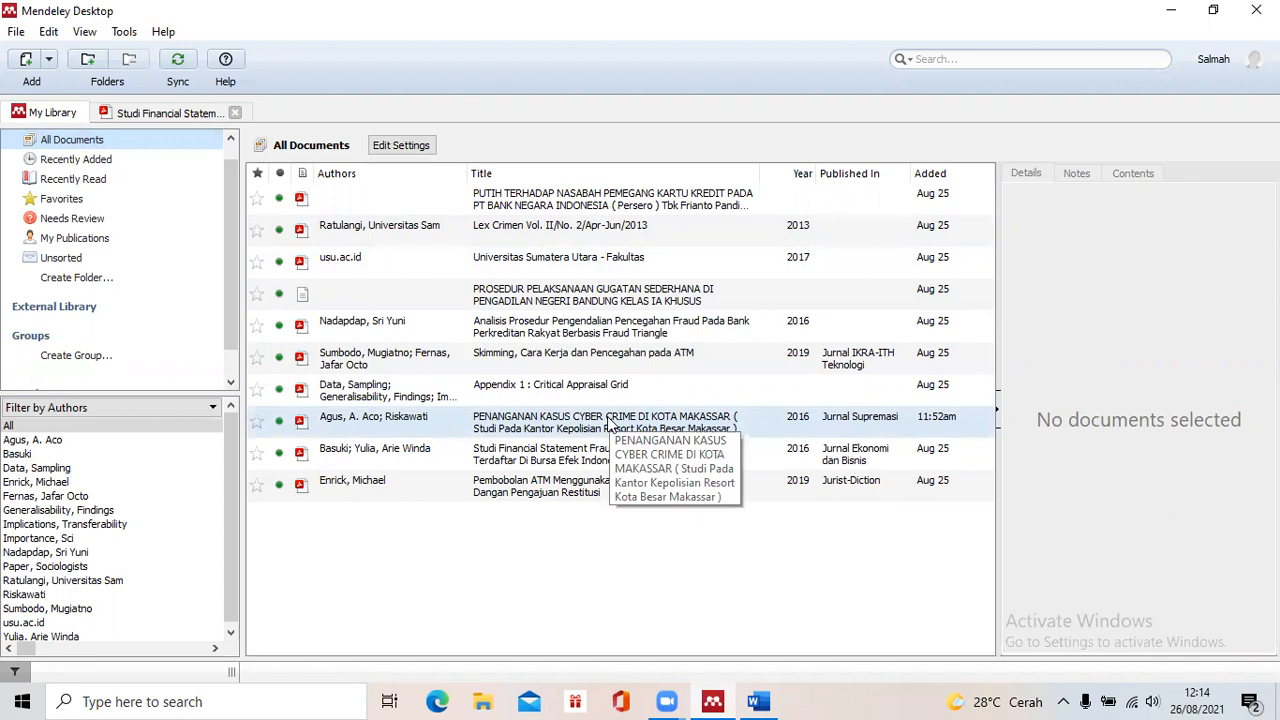
Create a library folder named "tugas akhir".
click(113, 278)
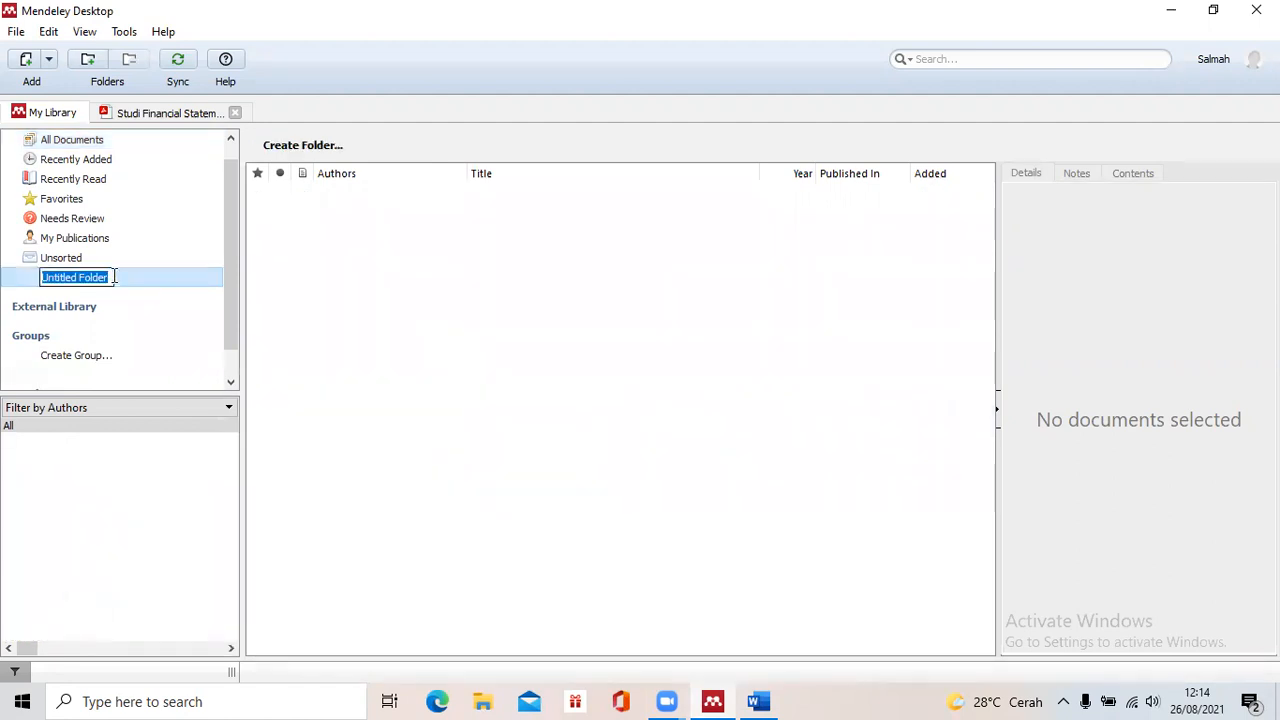
key(BackSpace)
text(tugas akhi)
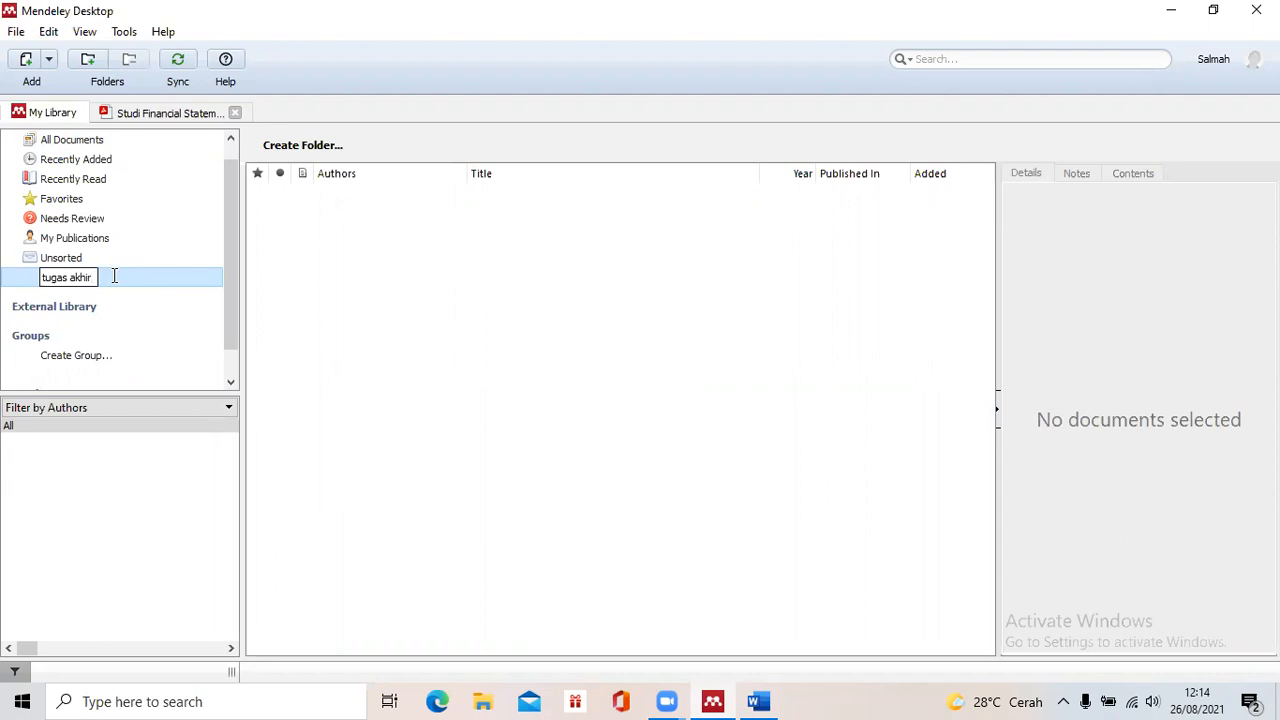
text(r)
key(Return)
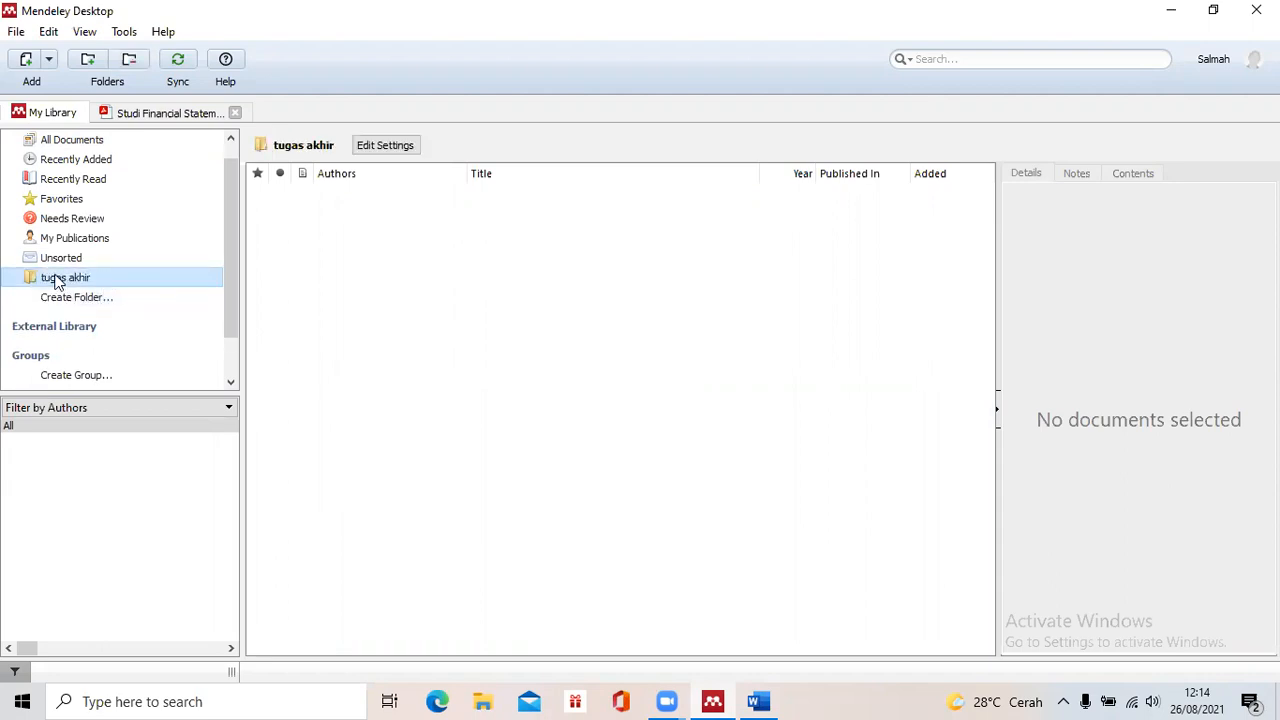
key(F2)
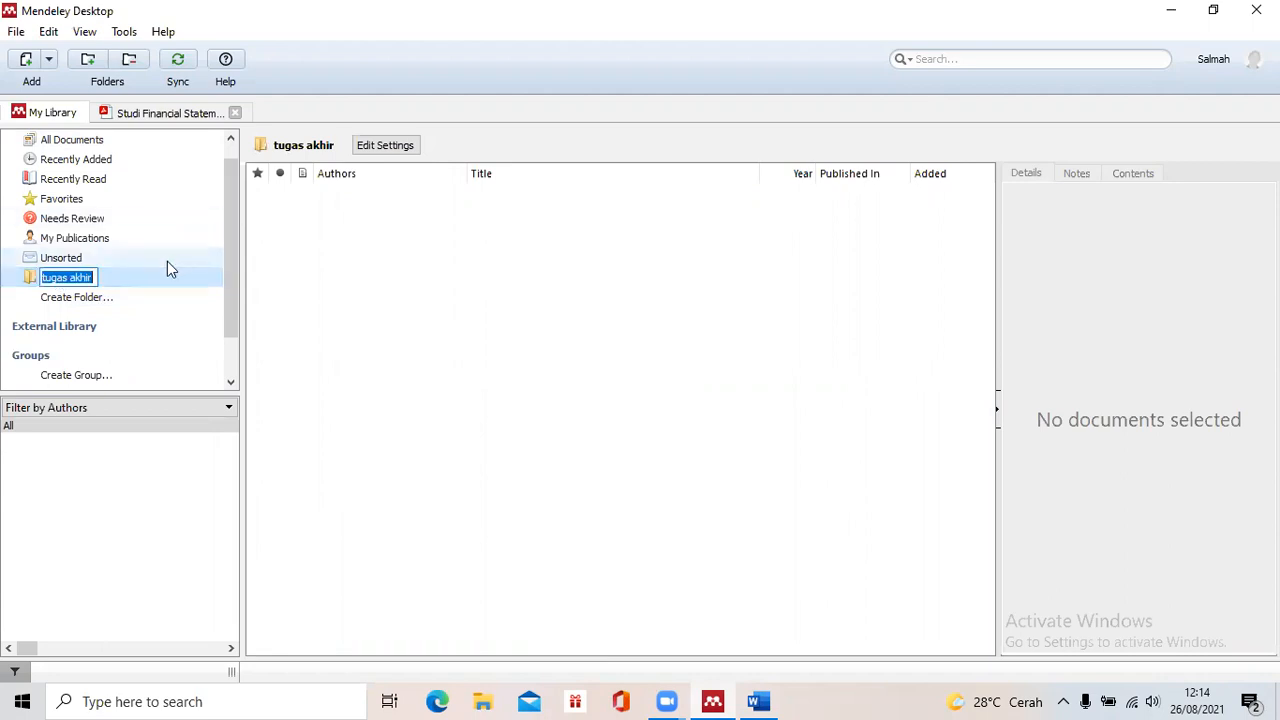
Add the PDF files garuda1234668 and 3024-ID-pencegahan-dan-pemberantasan to the tugas akhir folder.
click(25, 62)
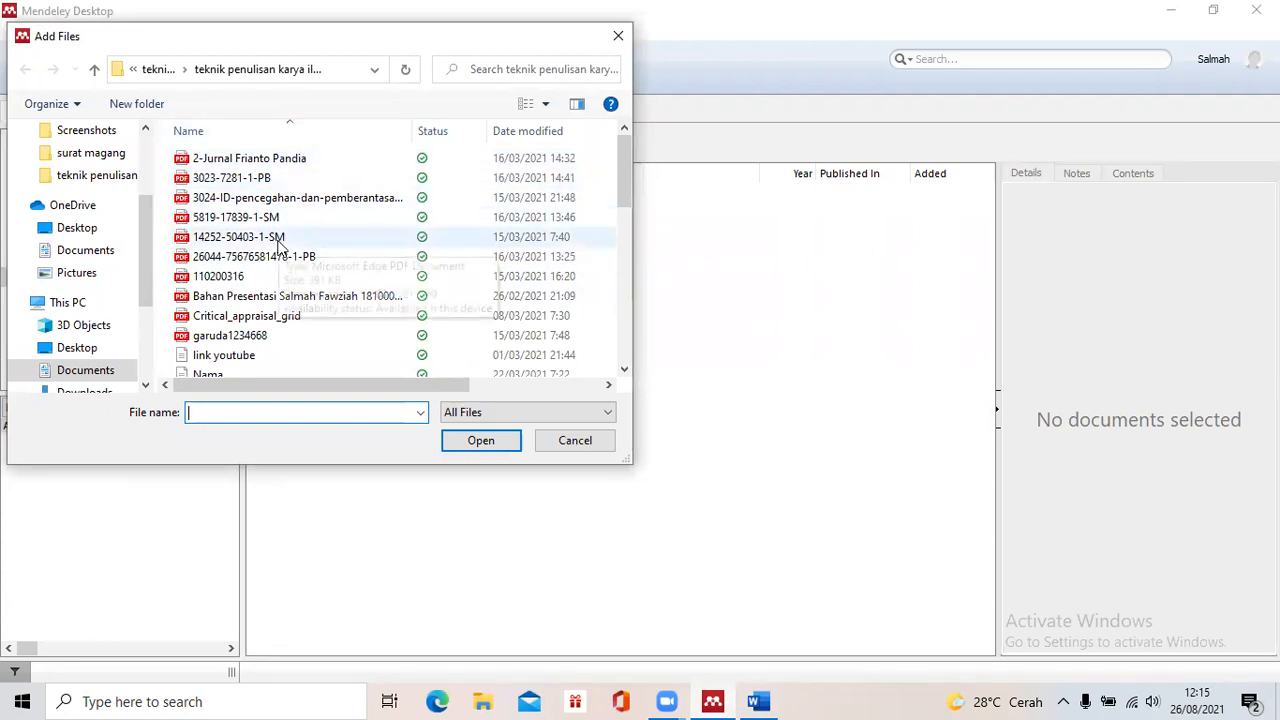
click(230, 337)
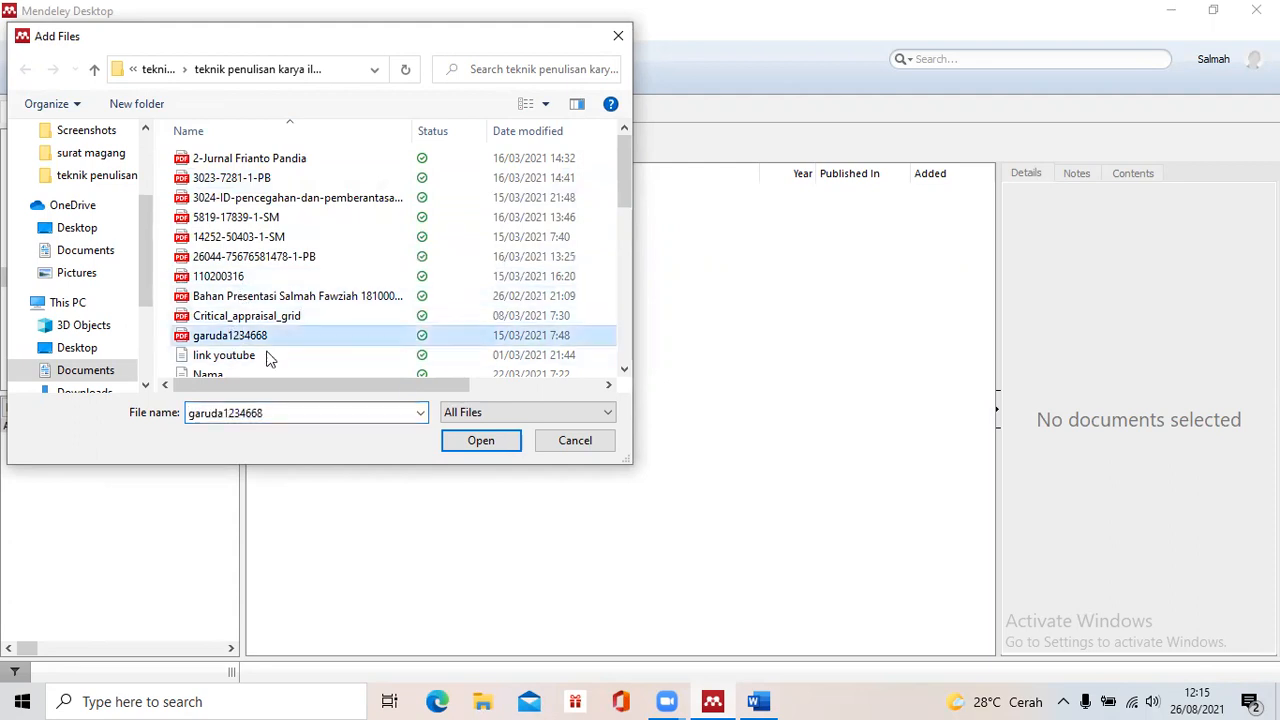
click(468, 449)
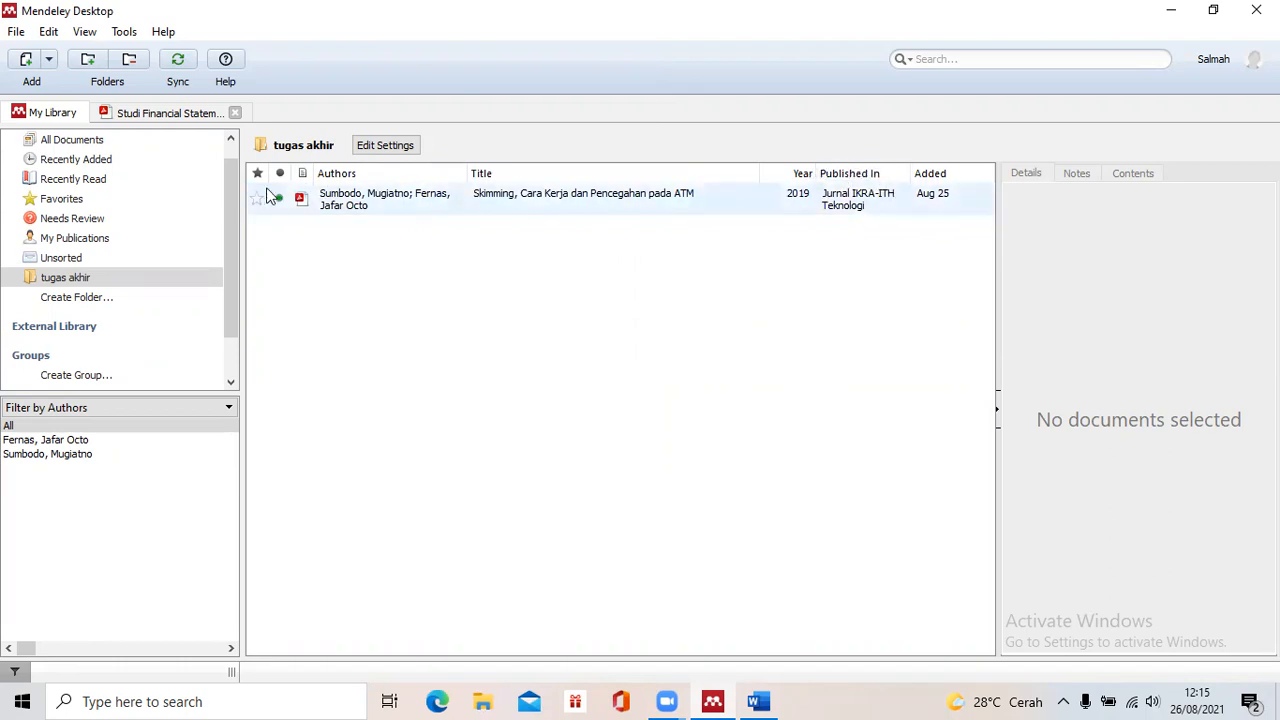
click(29, 65)
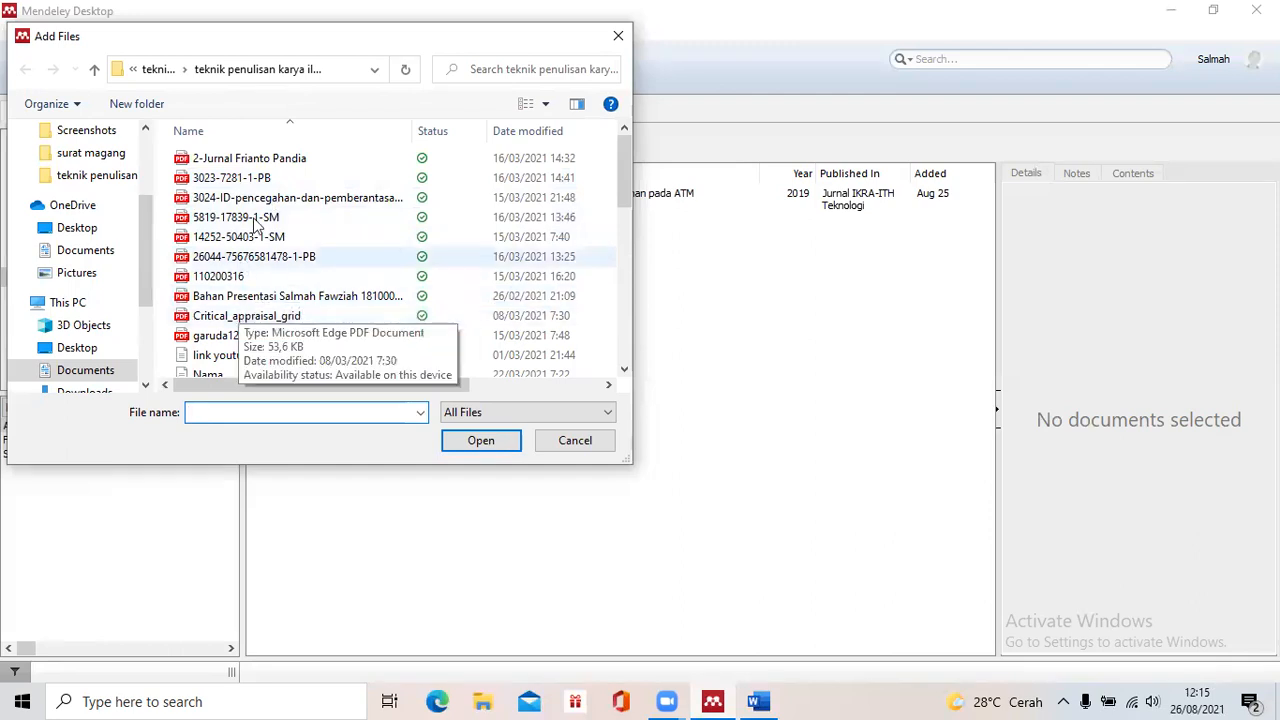
click(251, 198)
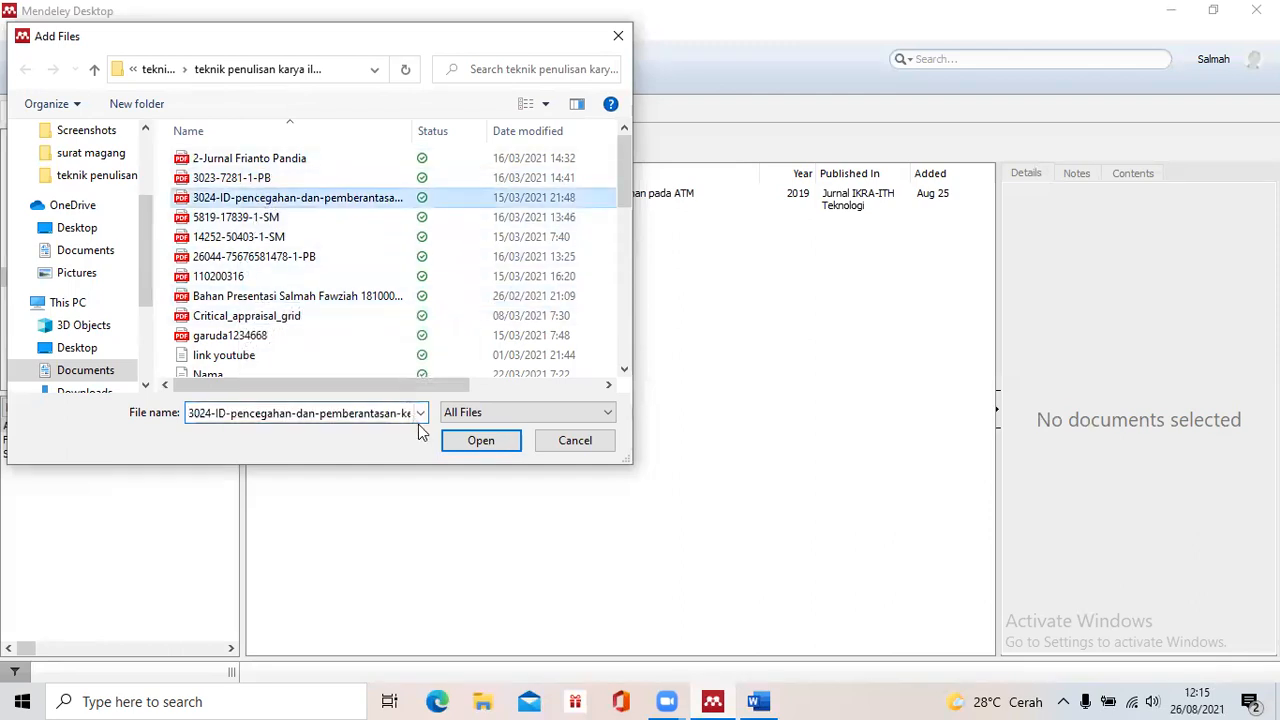
click(489, 441)
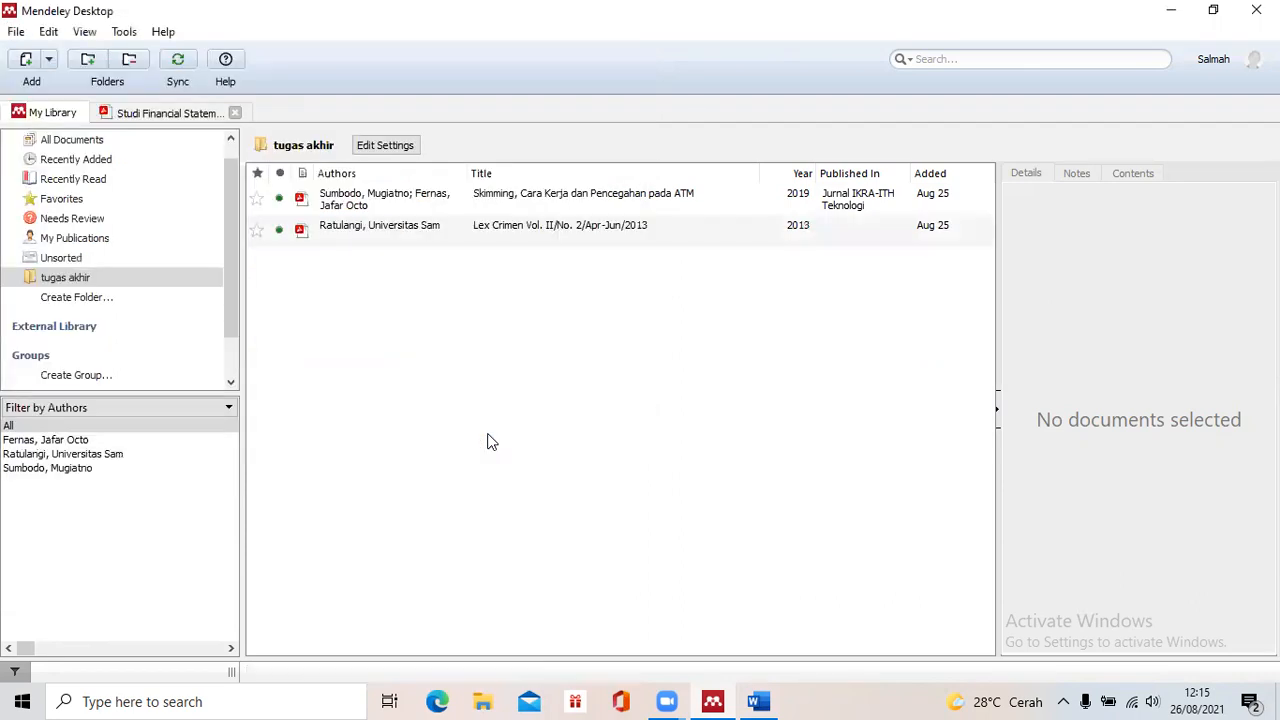
click(25, 62)
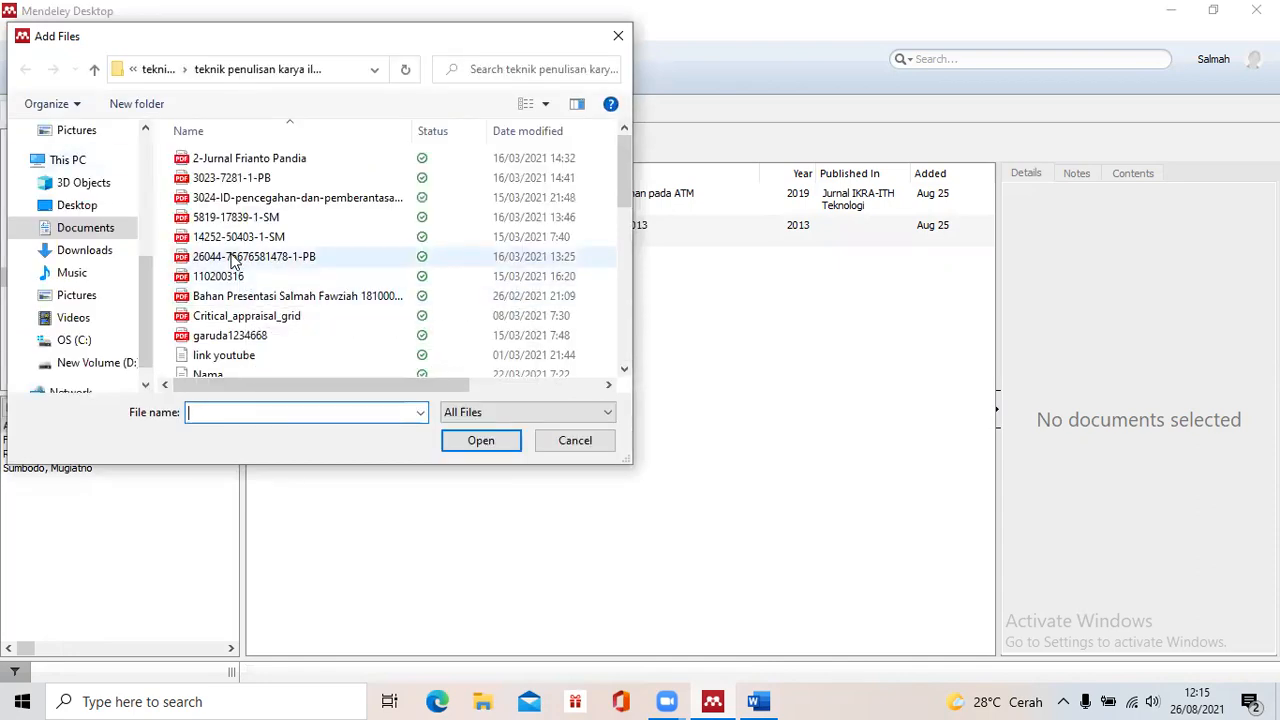
click(235, 217)
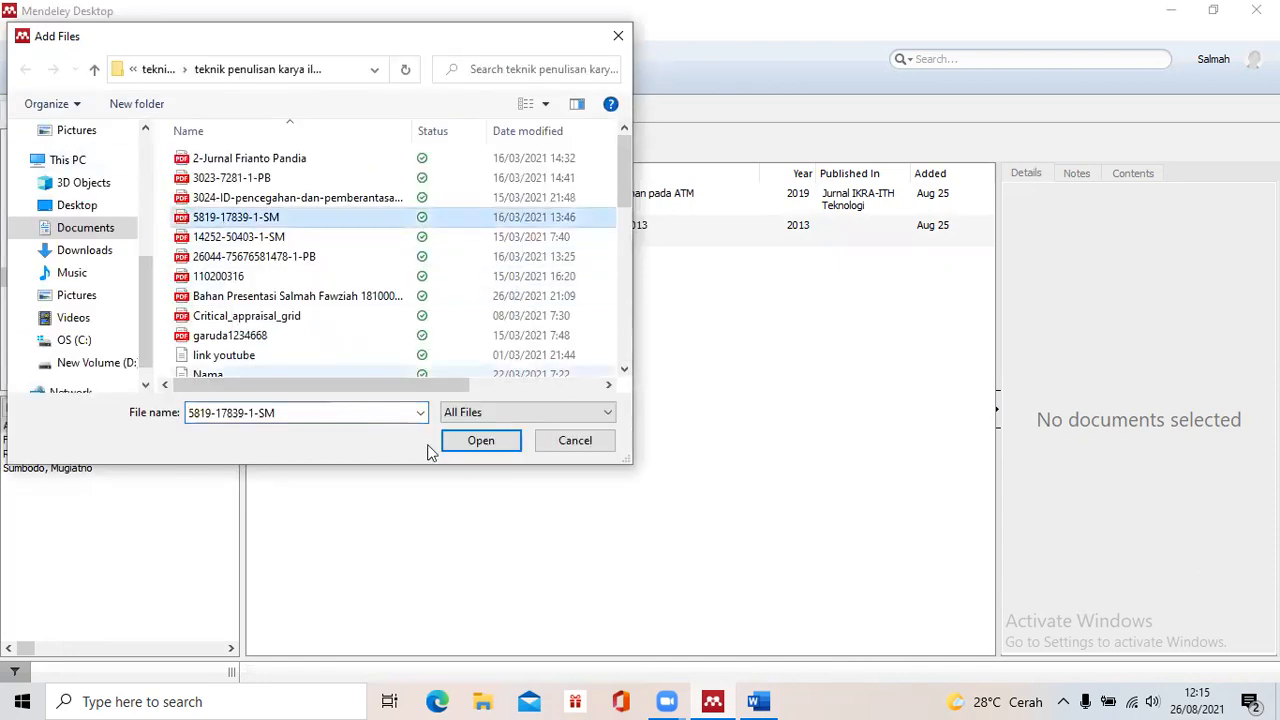
click(486, 446)
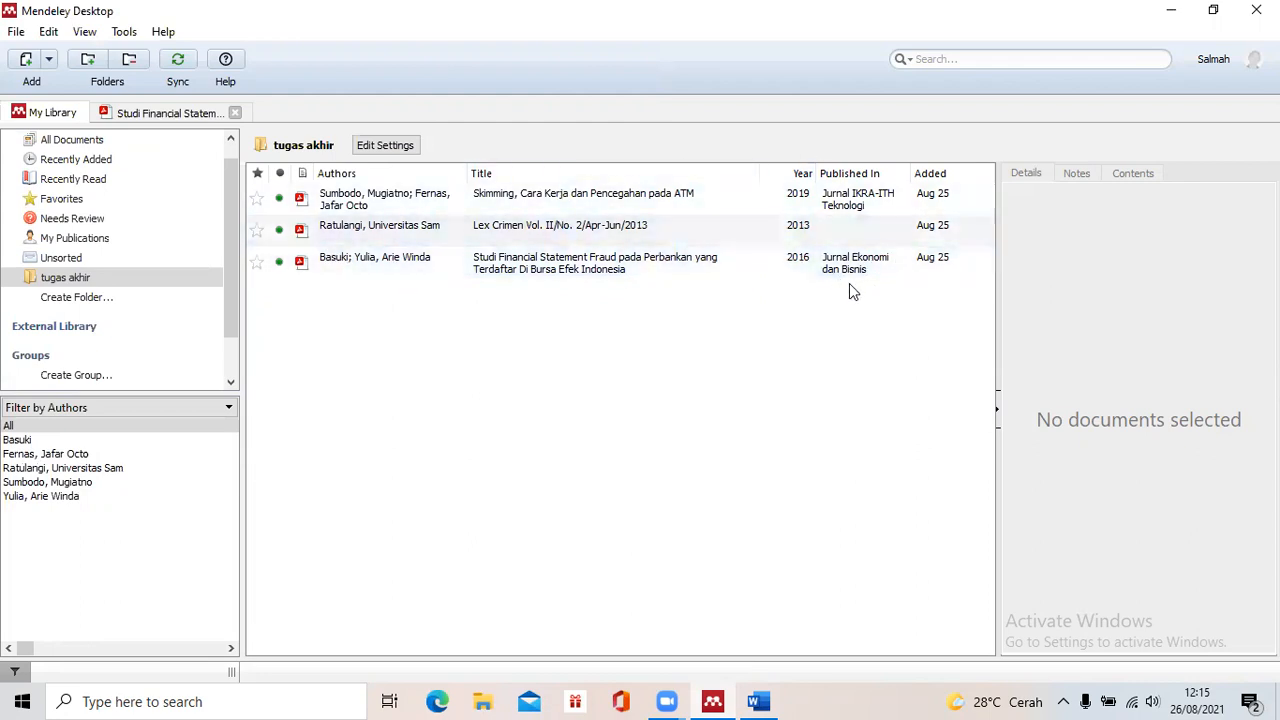
click(27, 62)
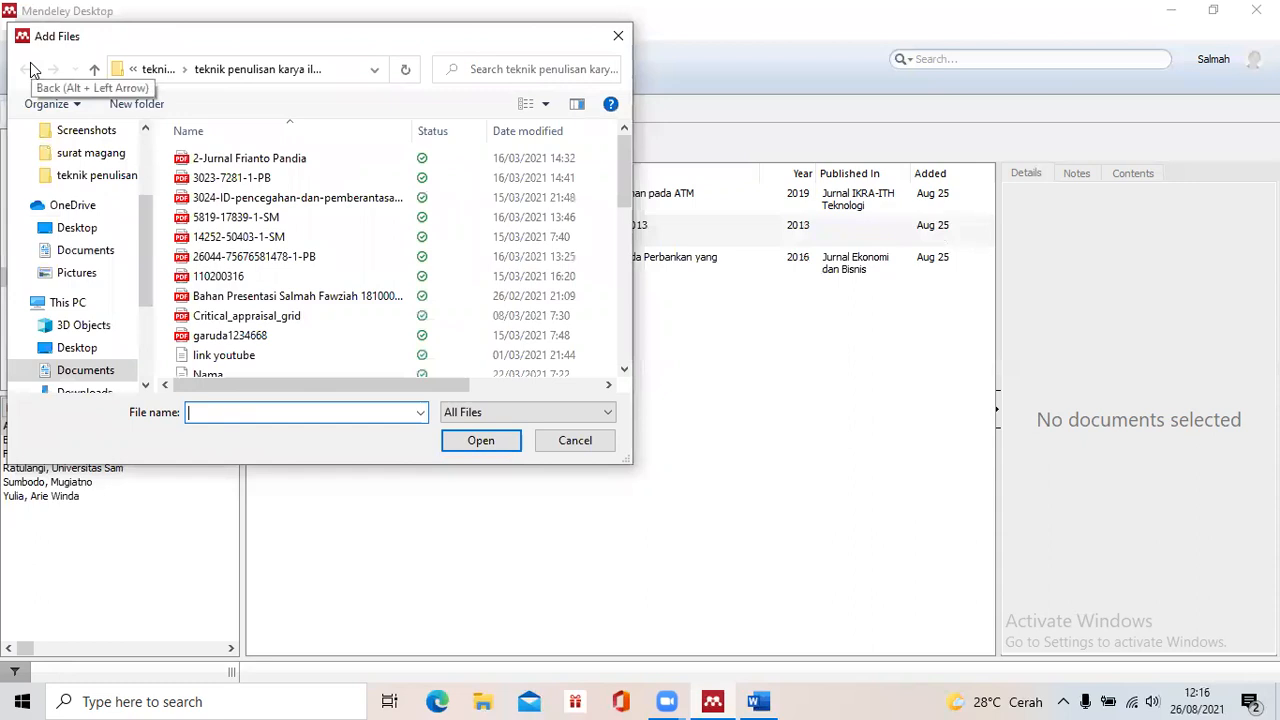
click(228, 240)
click(482, 441)
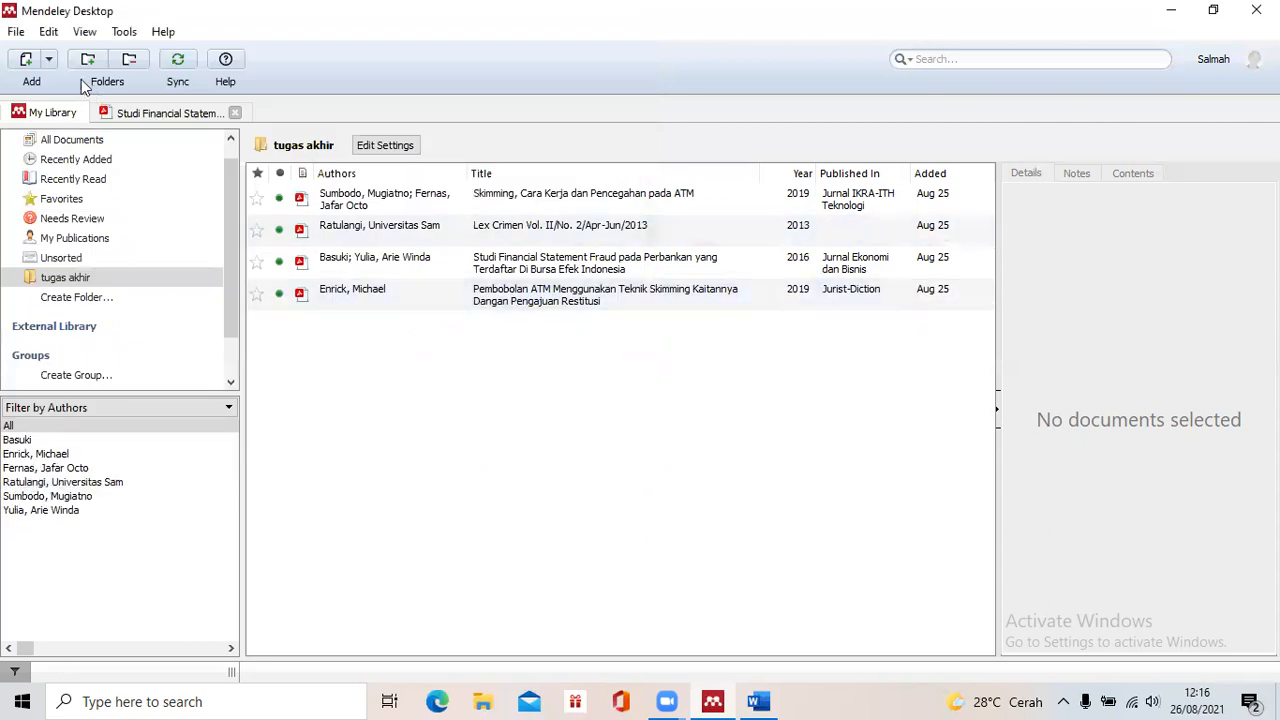
click(27, 60)
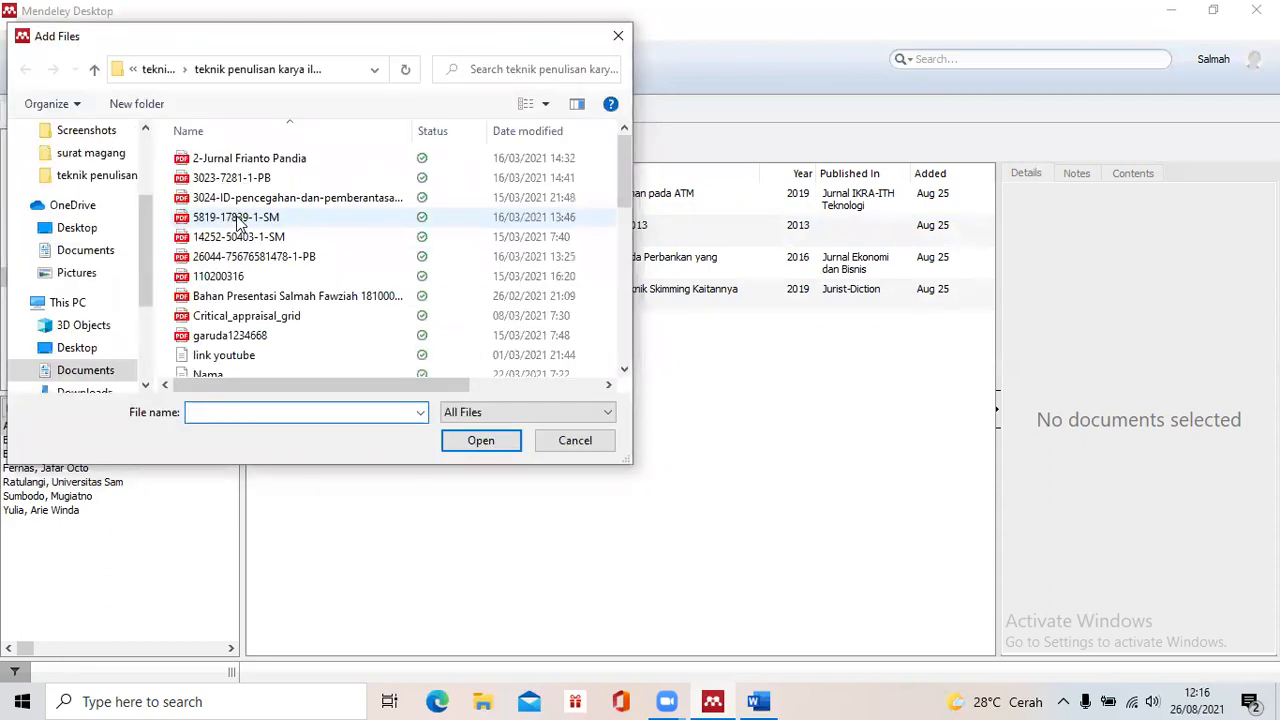
click(261, 259)
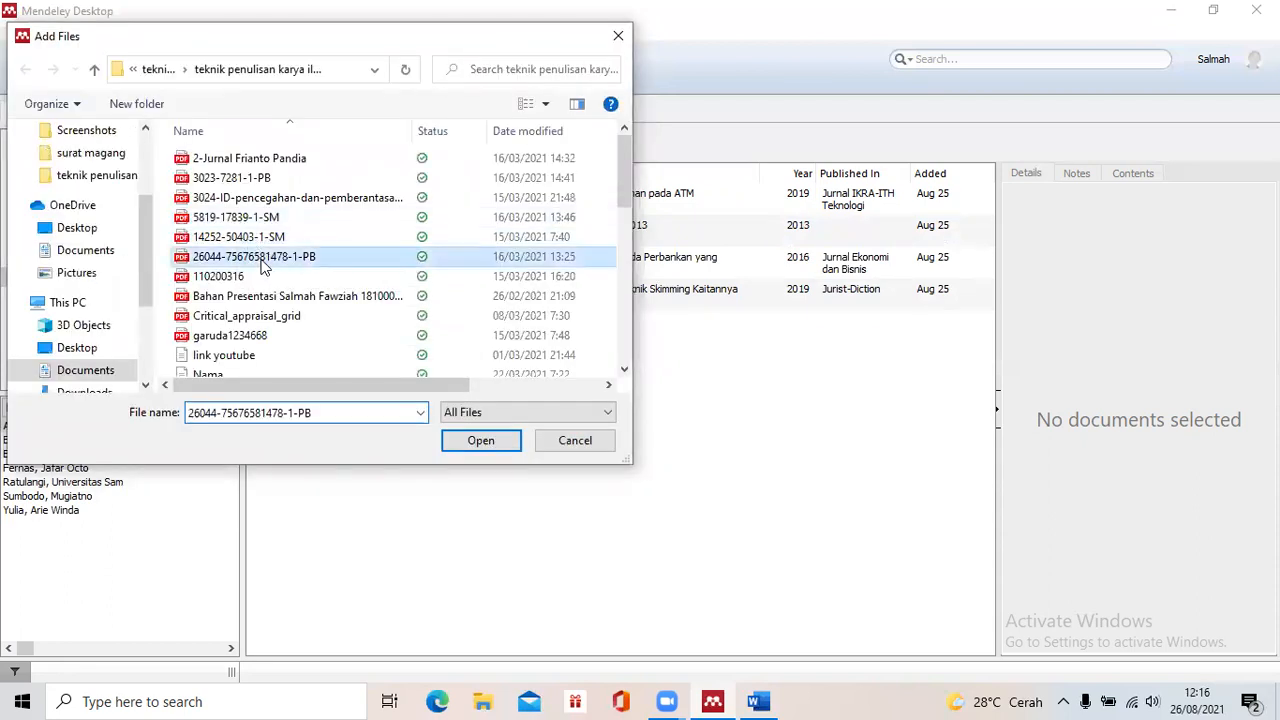
click(465, 441)
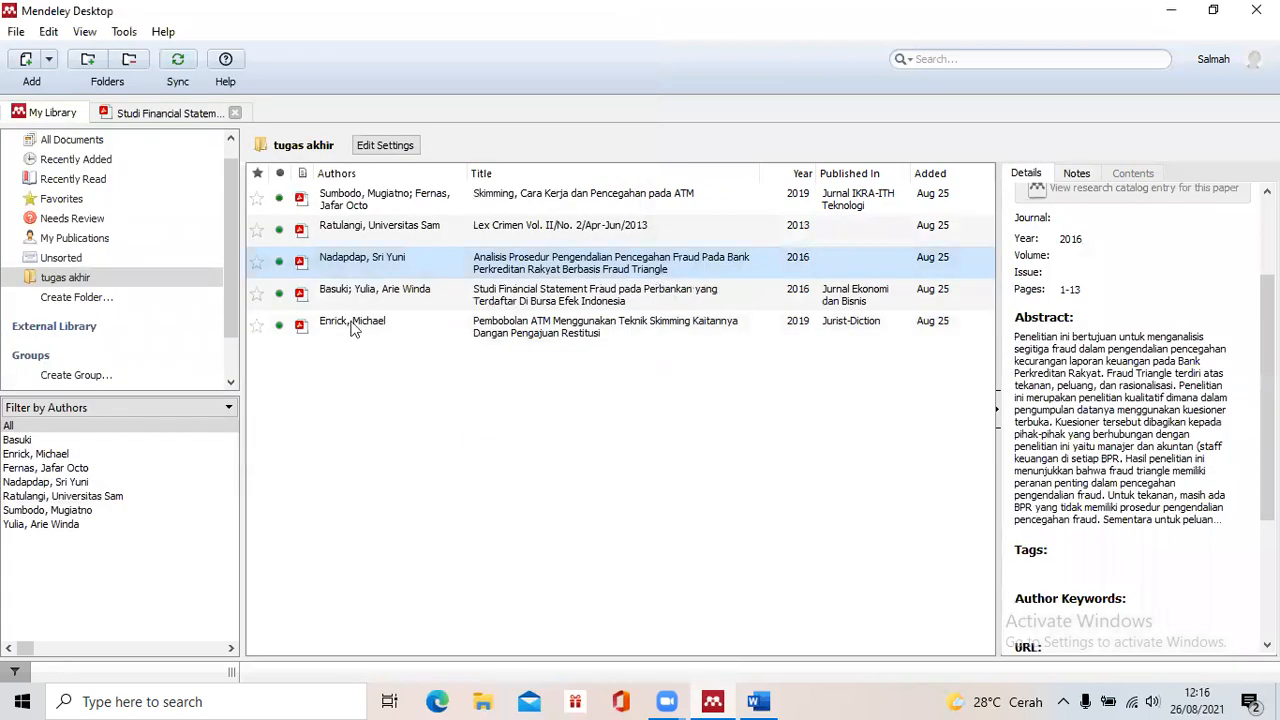
click(34, 68)
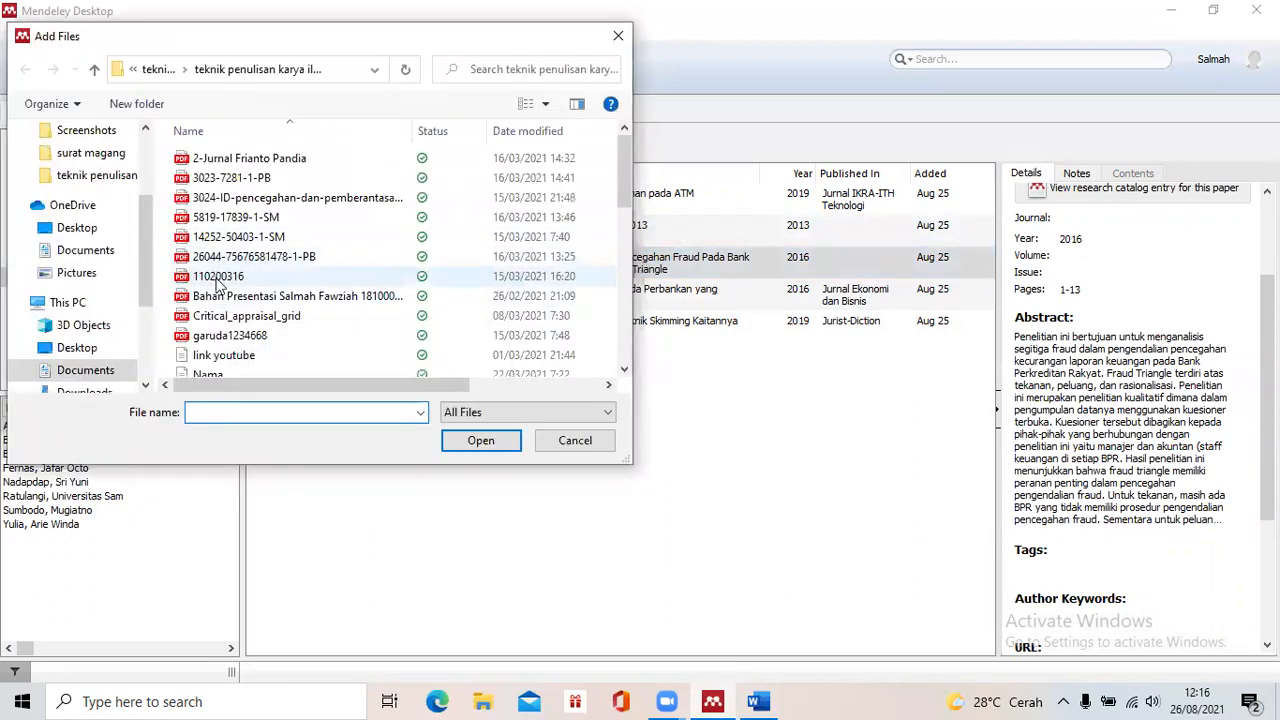
click(216, 277)
click(467, 437)
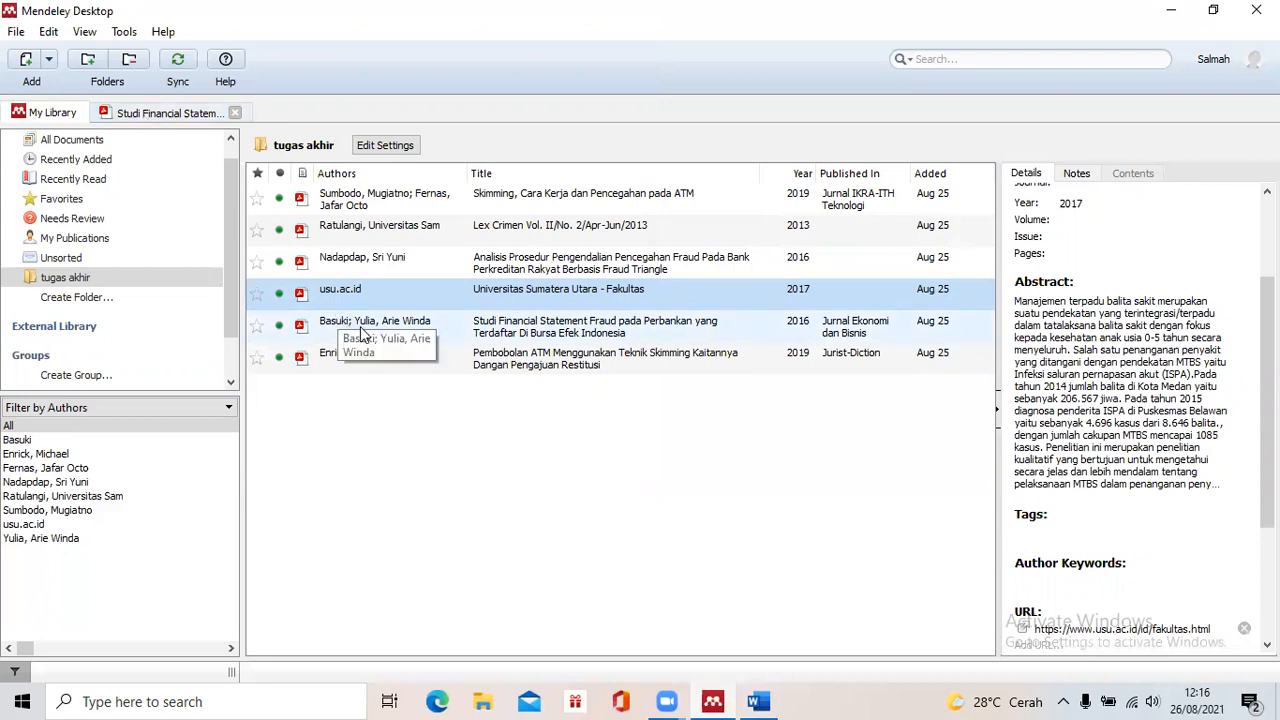
Open the Studi Financial Statement Fraud article and review its first page and the beginning of its bibliographic details.
double_click(489, 340)
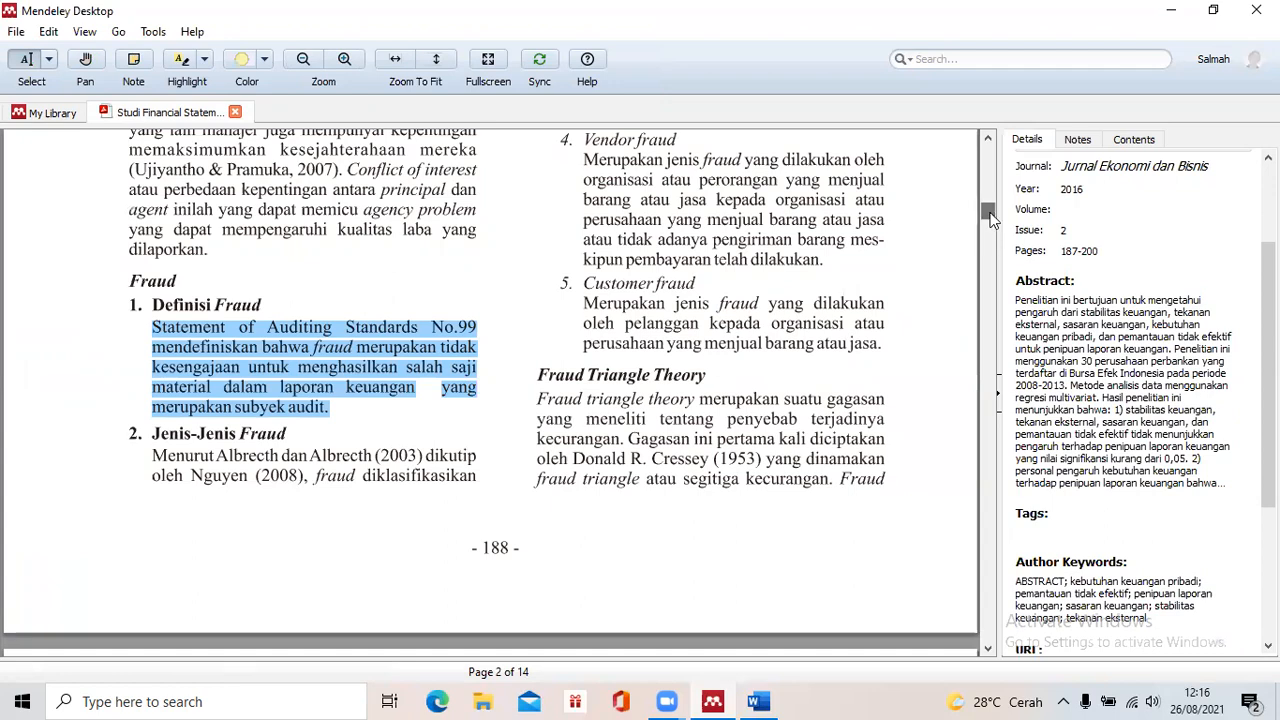
drag(990, 205, 988, 155)
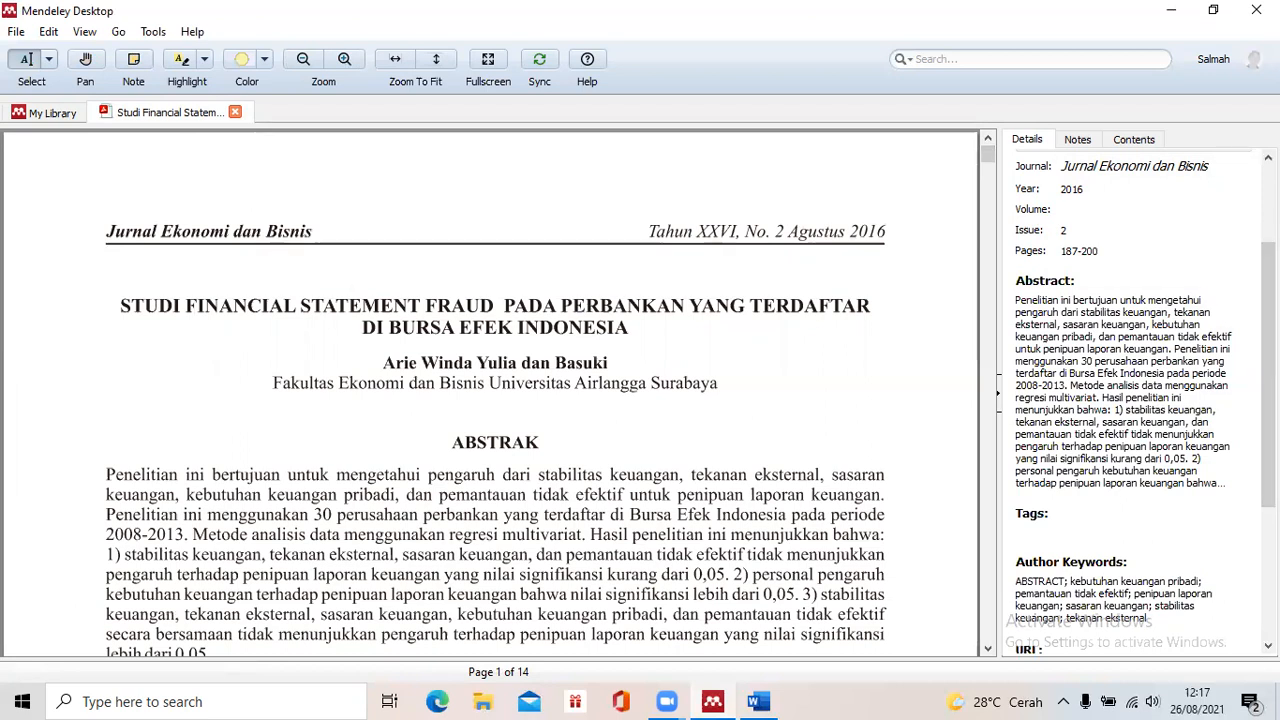
drag(1268, 350, 1268, 270)
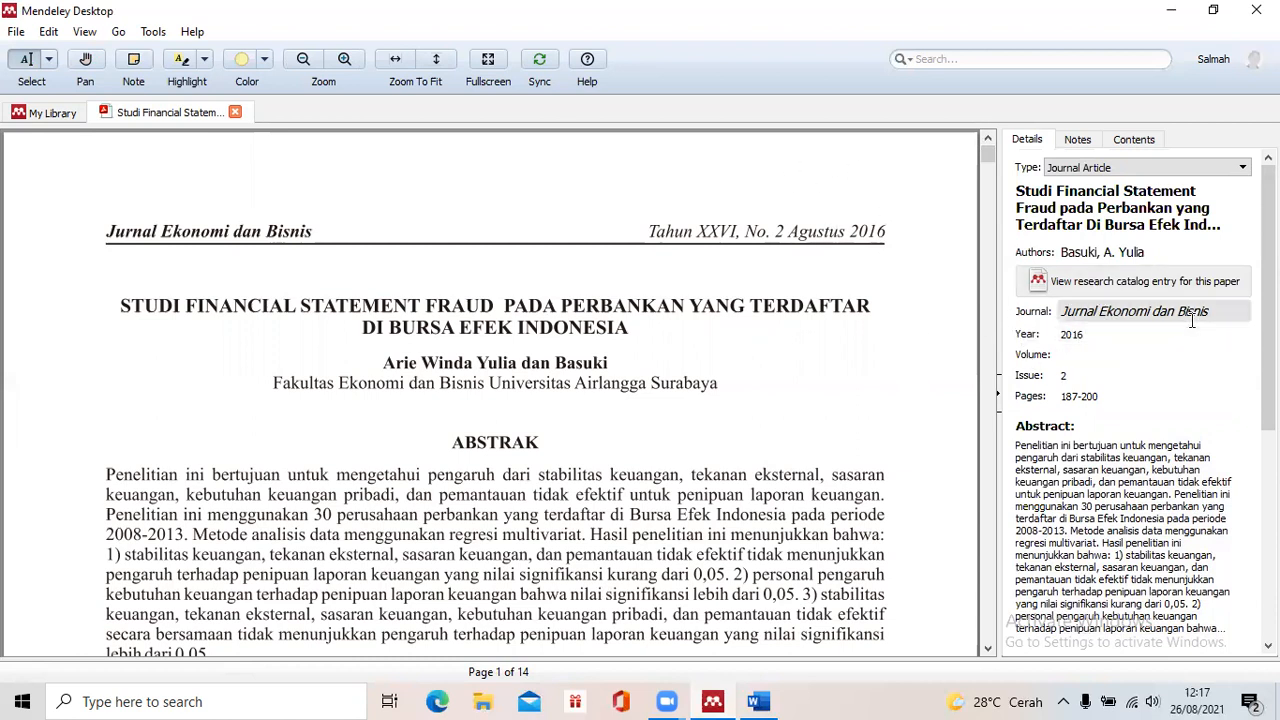
mouse_move(1268, 252)
mouse_down()
mouse_move(1268, 265)
mouse_move(1267, 249)
mouse_up()
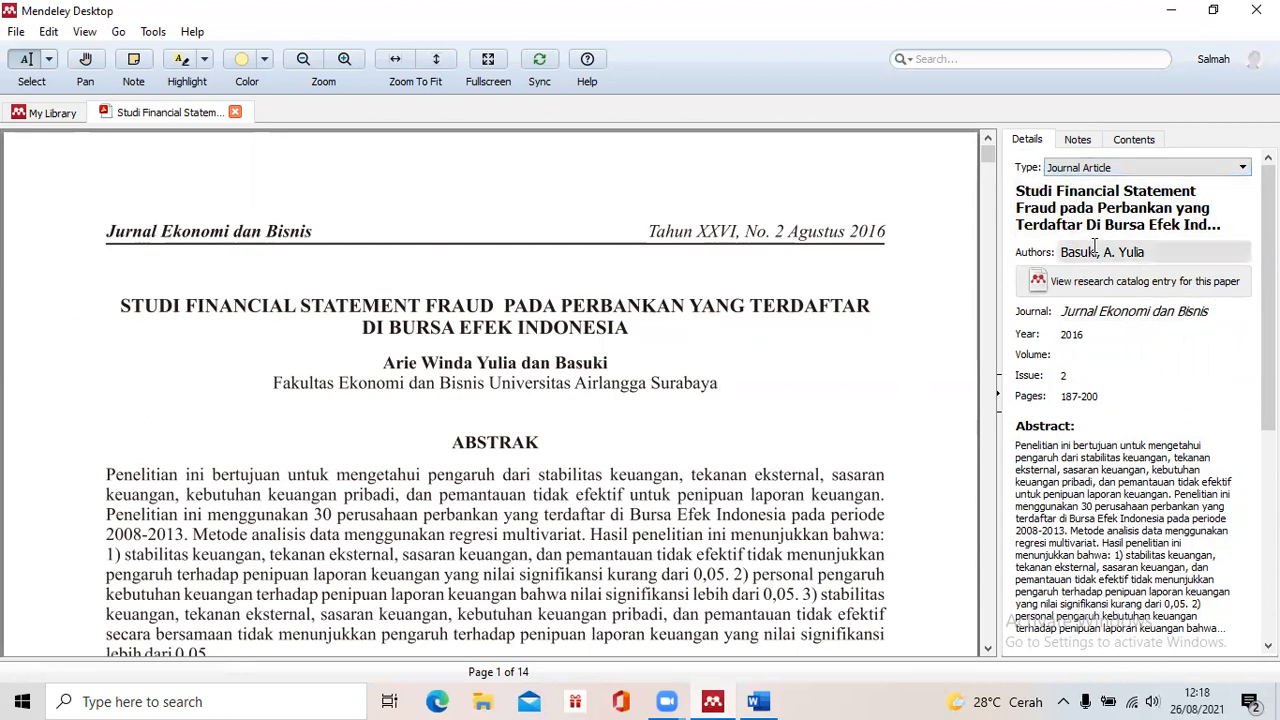
Enter 2 as the issue number in the article's details.
click(1063, 373)
text(2)
key(Return)
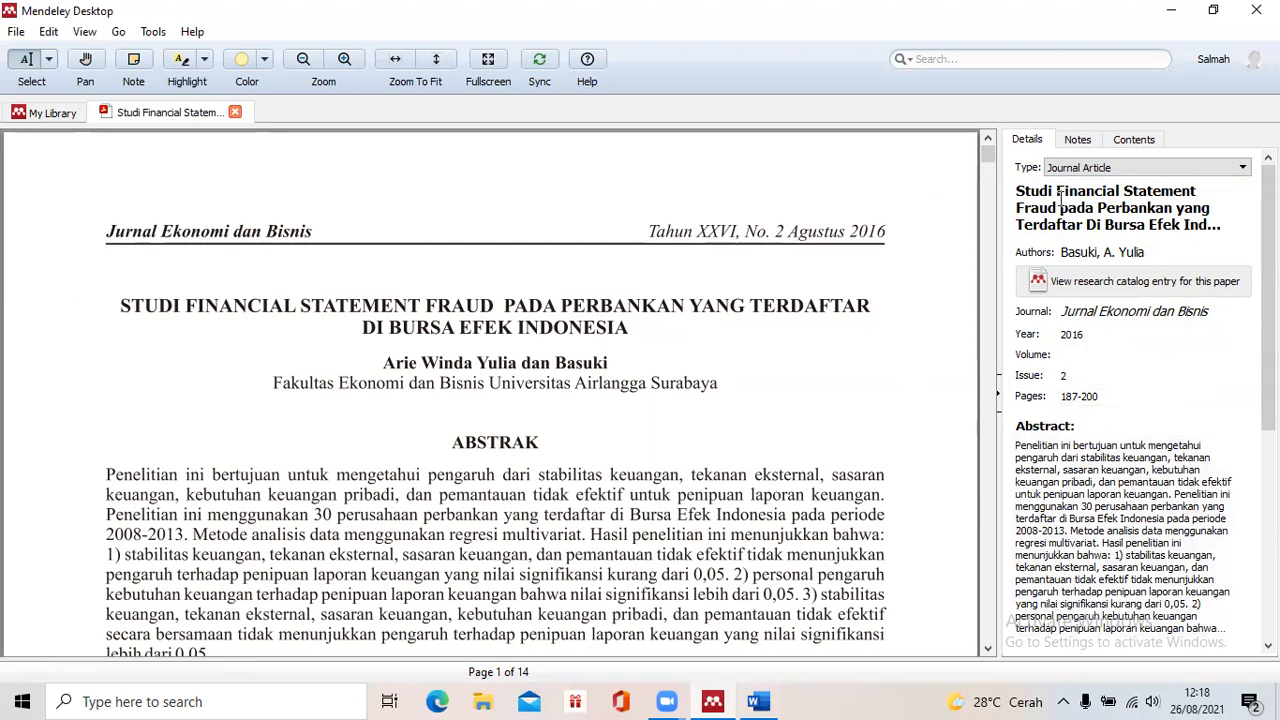
Examine the article's abstract, keywords, catalog IDs and attached file, its introduction, and its general notes.
scroll(1130, 390, down, 1)
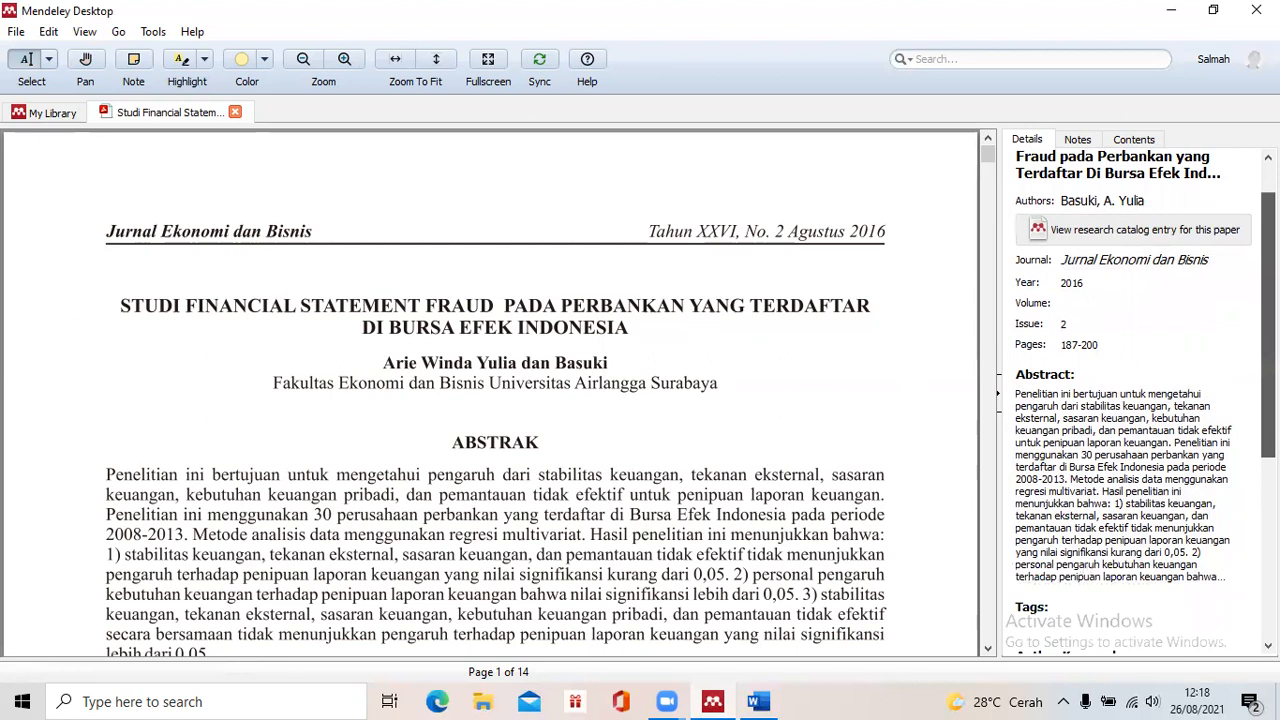
scroll(1130, 390, down, 3)
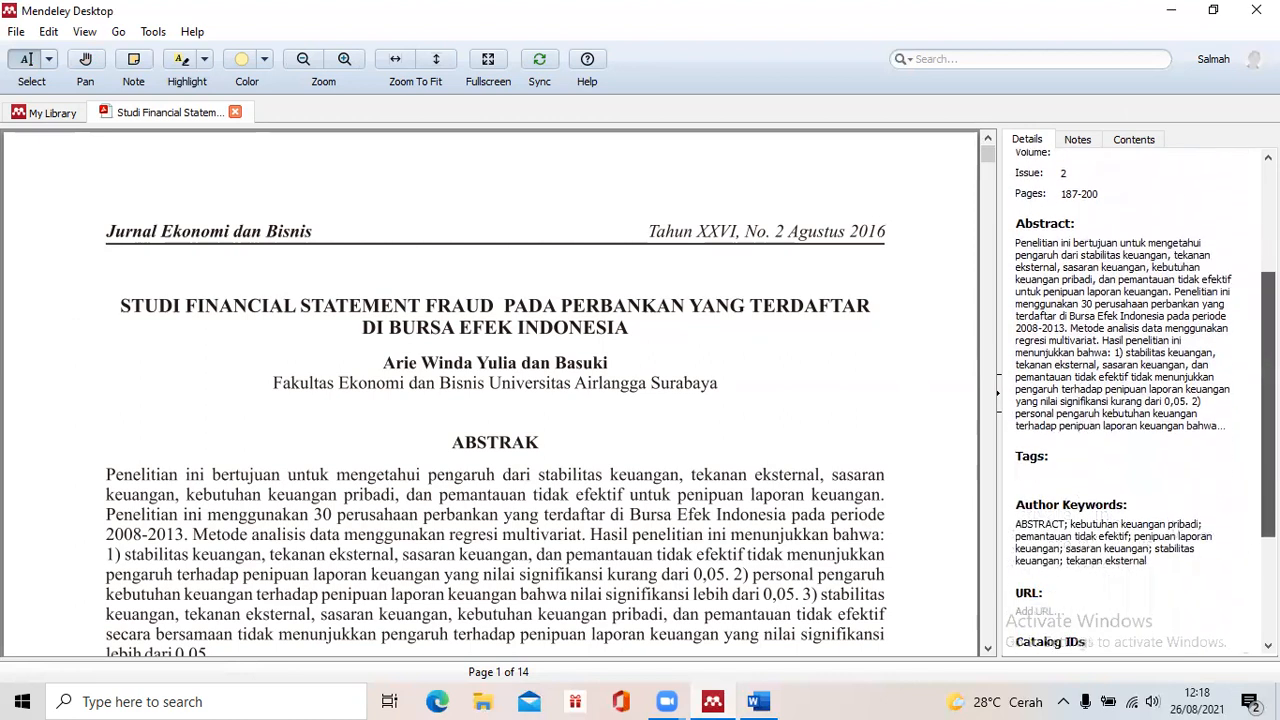
scroll(1130, 400, down, 3)
scroll(1130, 400, down, 1)
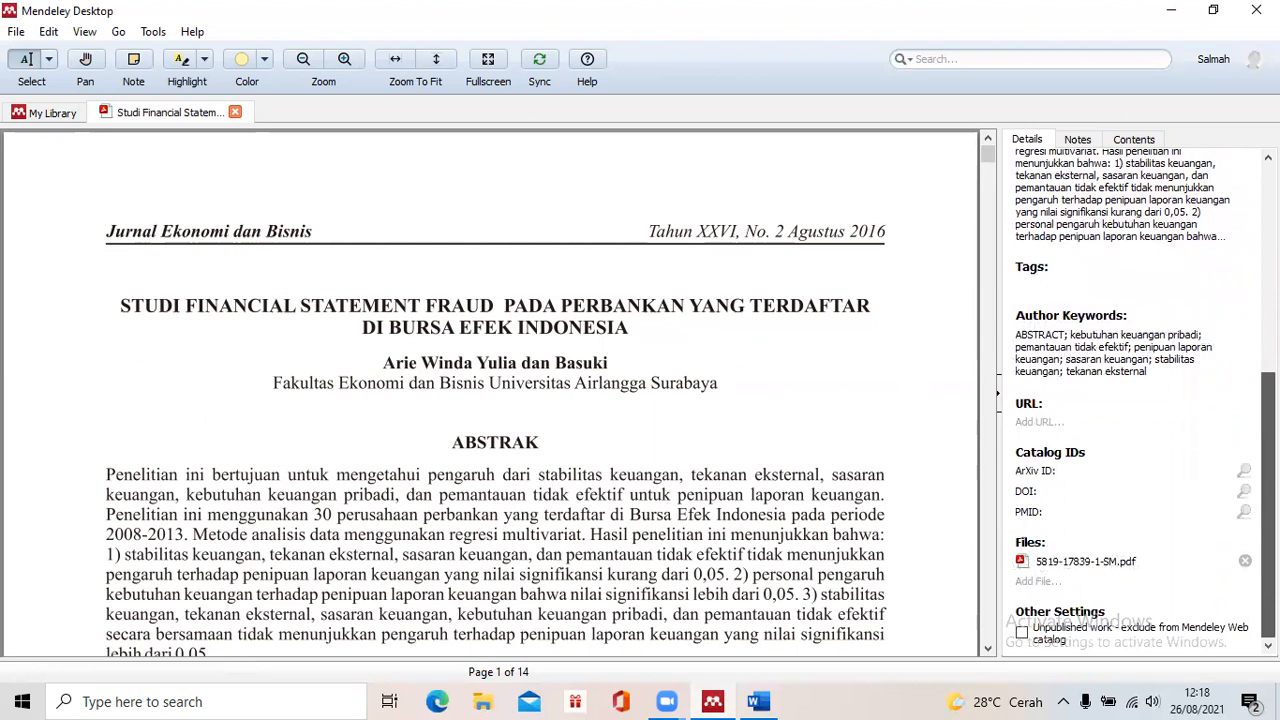
scroll(1080, 335, up, 1)
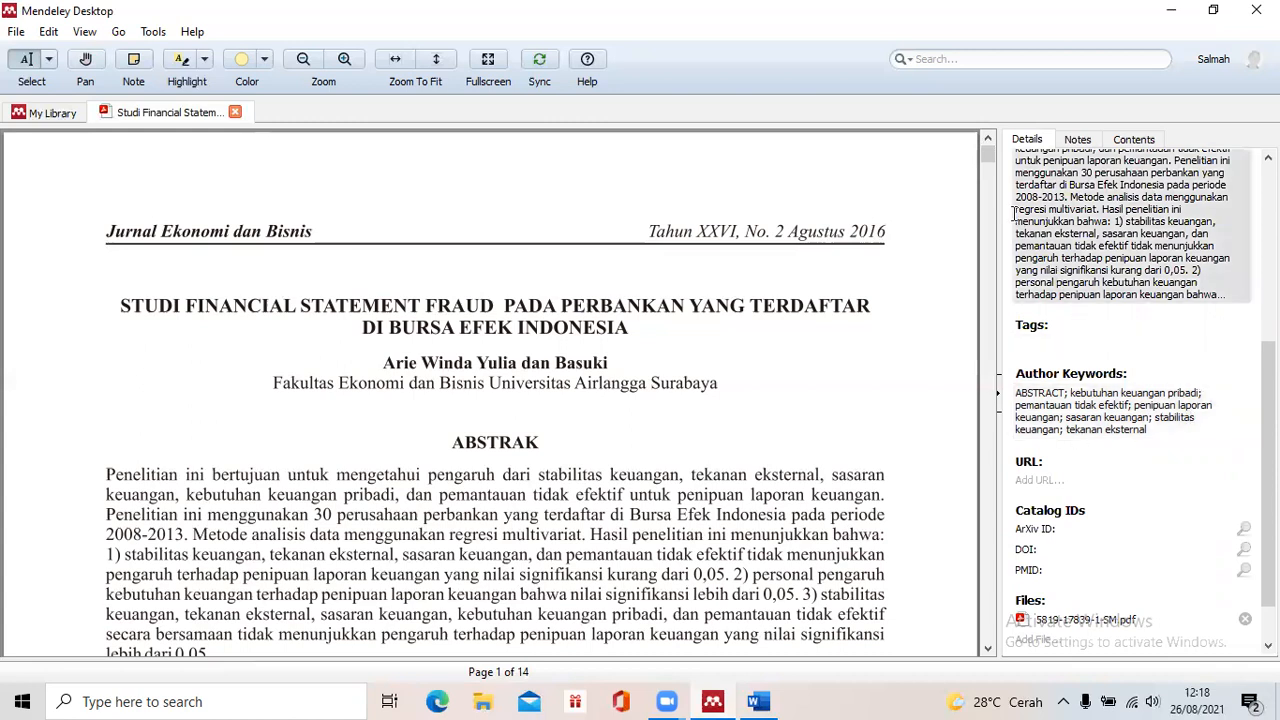
drag(988, 154, 990, 175)
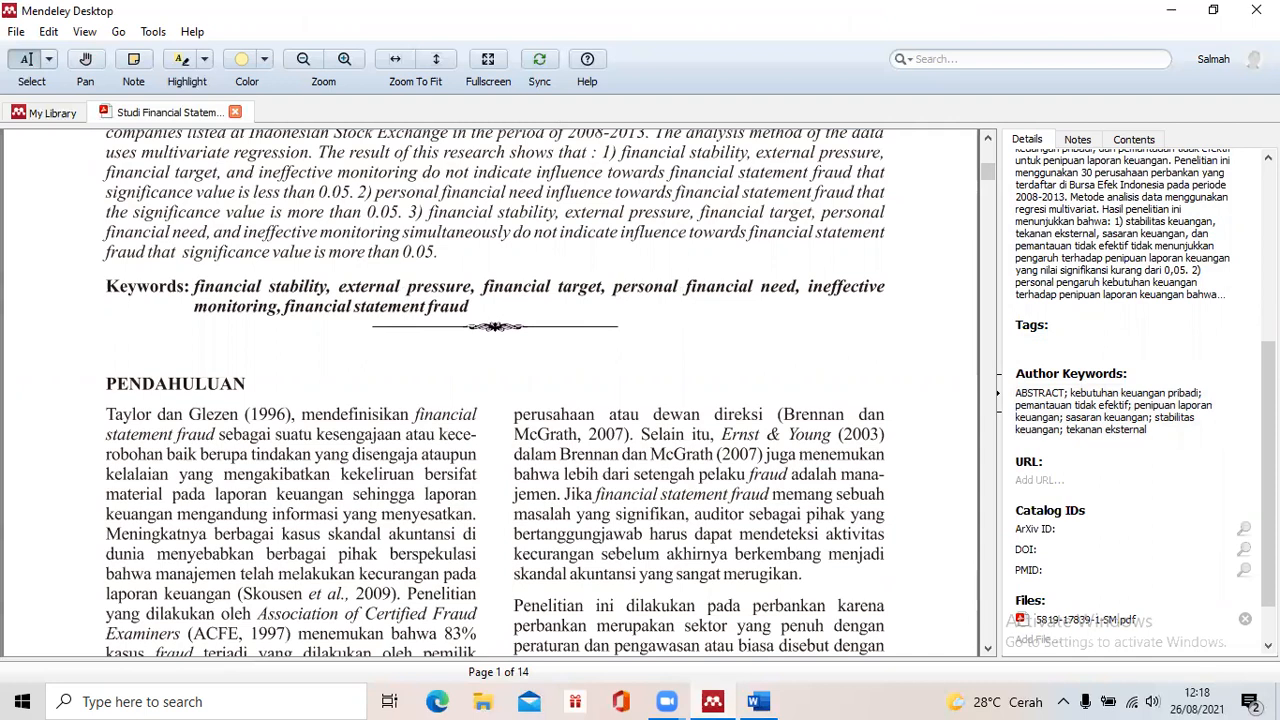
drag(1268, 440, 1268, 264)
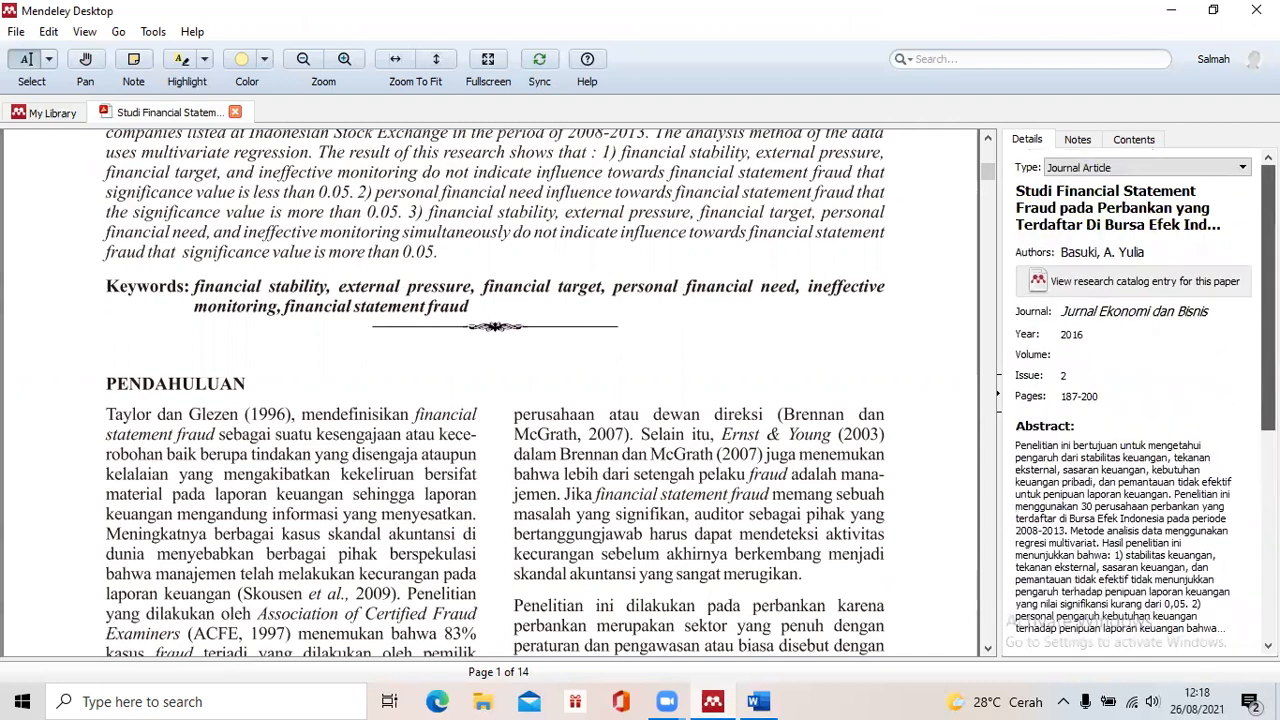
click(1079, 140)
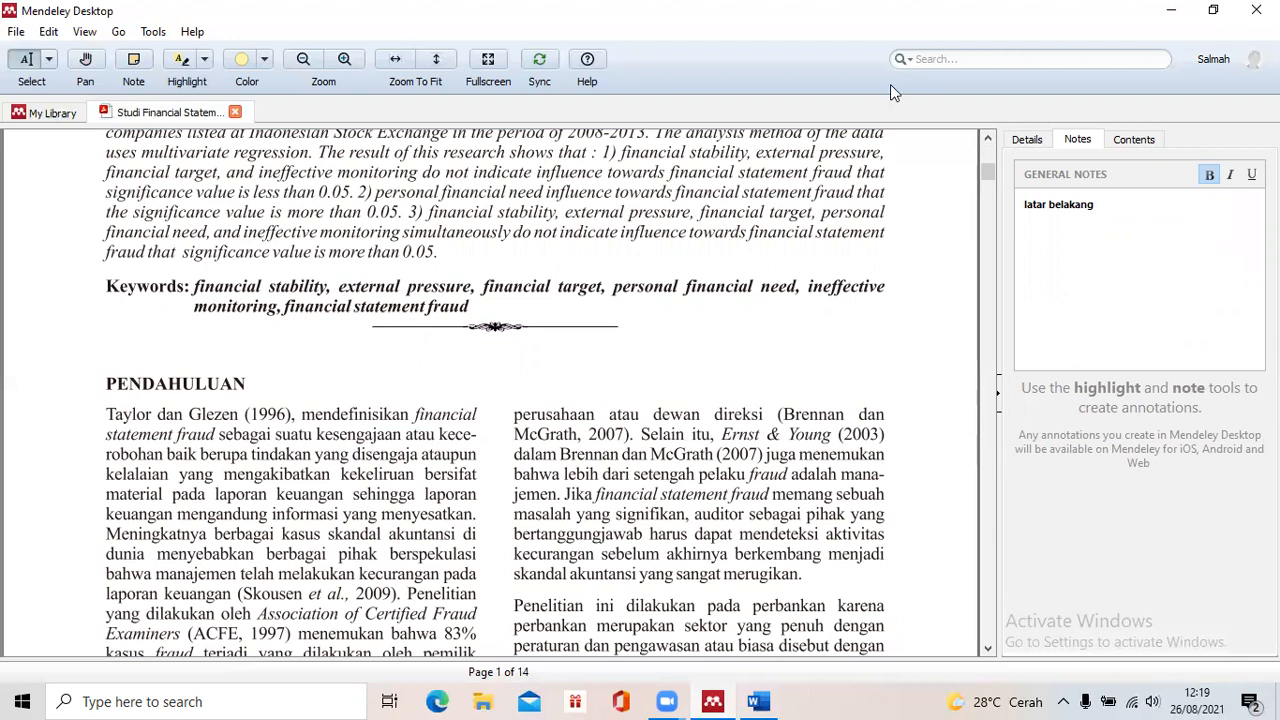
Copy the passage beginning "Saham adalah sertifikat" and ending "financial perusahaan" from the article's Personal Financial Need section on page 7.
click(768, 700)
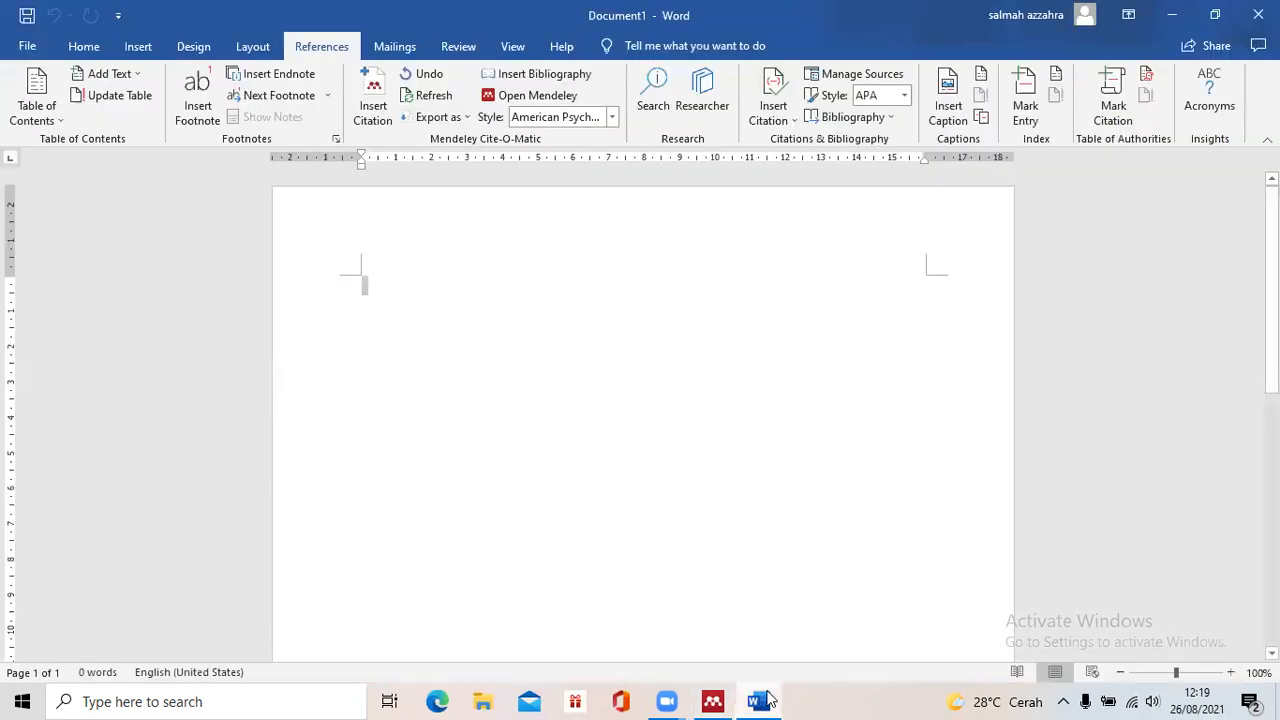
click(712, 700)
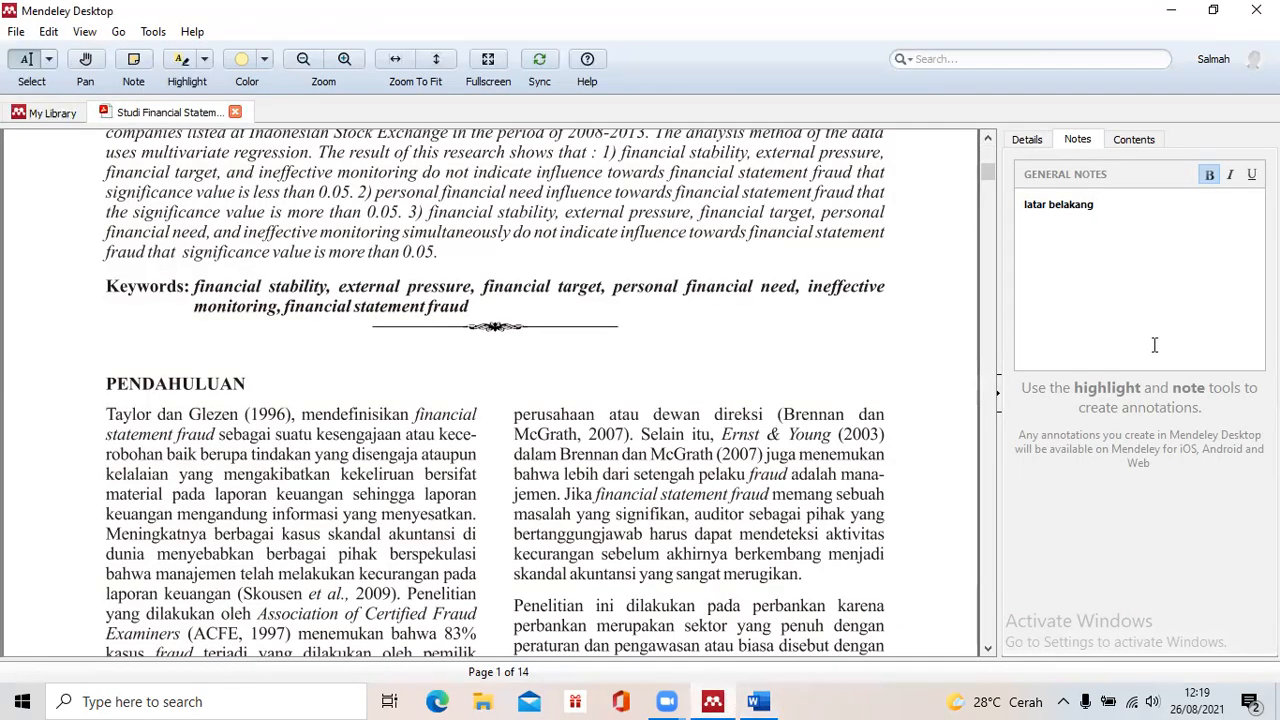
drag(984, 174, 986, 238)
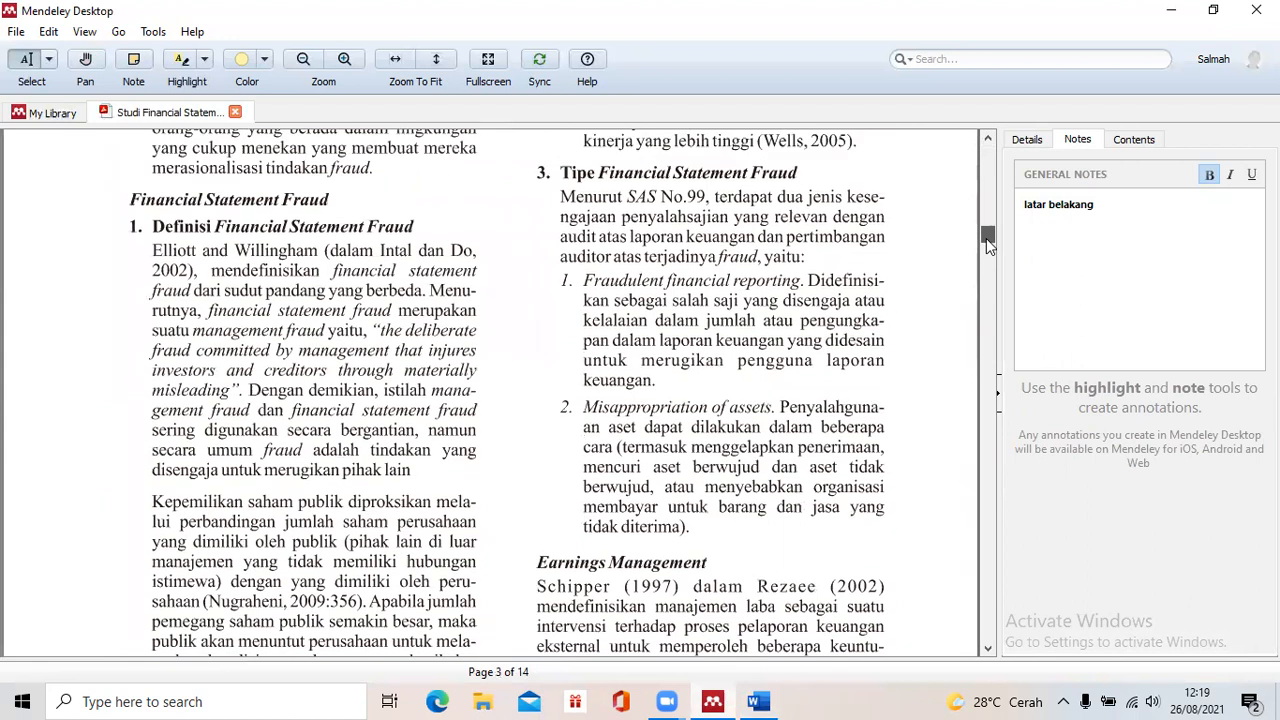
drag(986, 238, 986, 236)
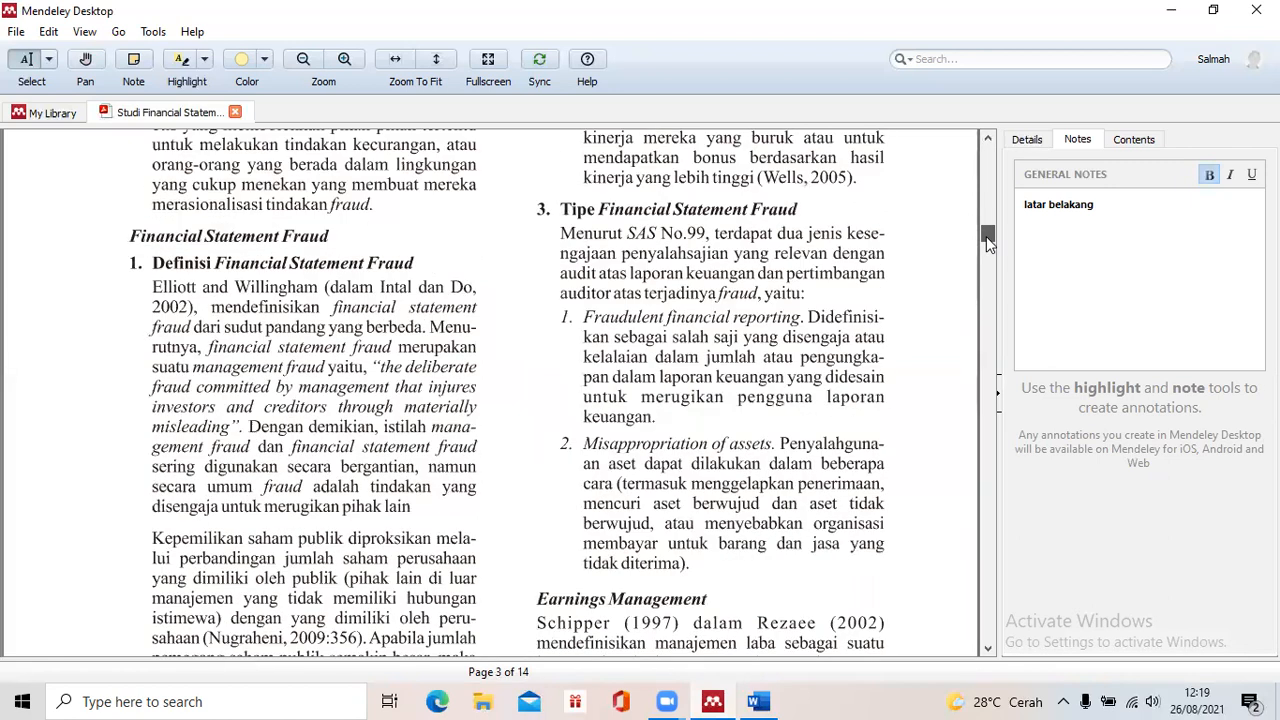
drag(986, 236, 997, 292)
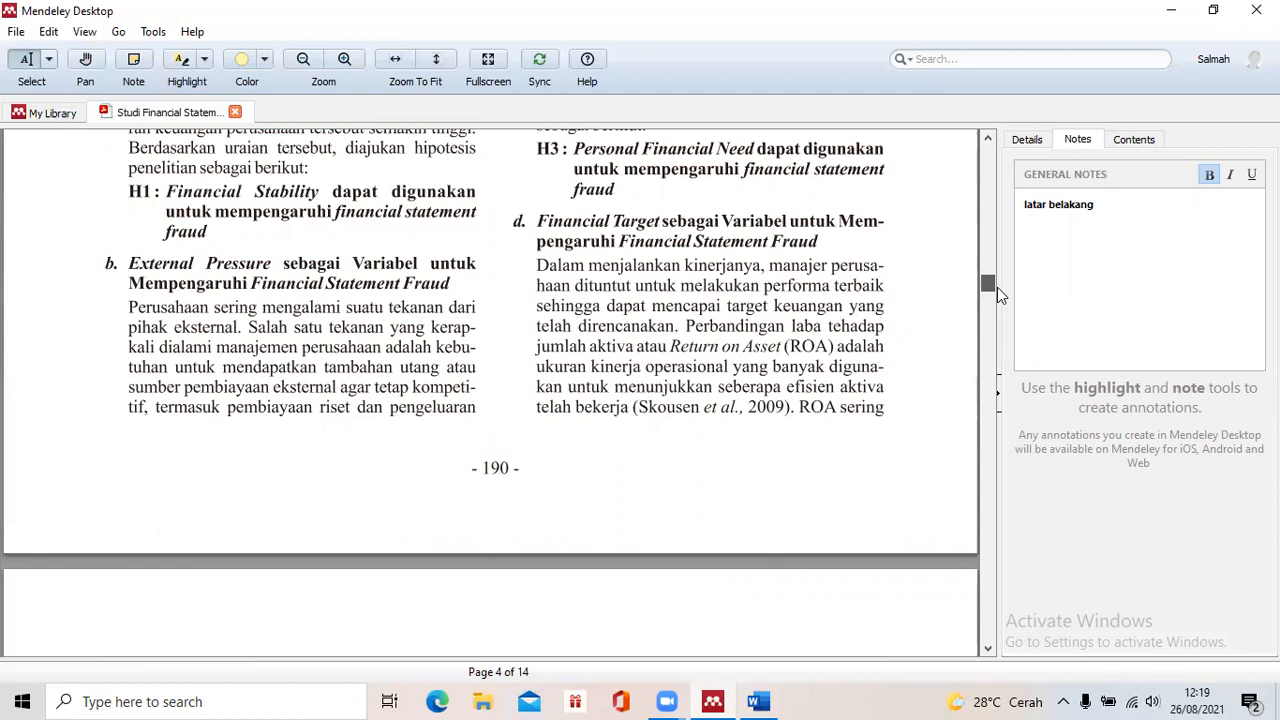
drag(999, 287, 997, 386)
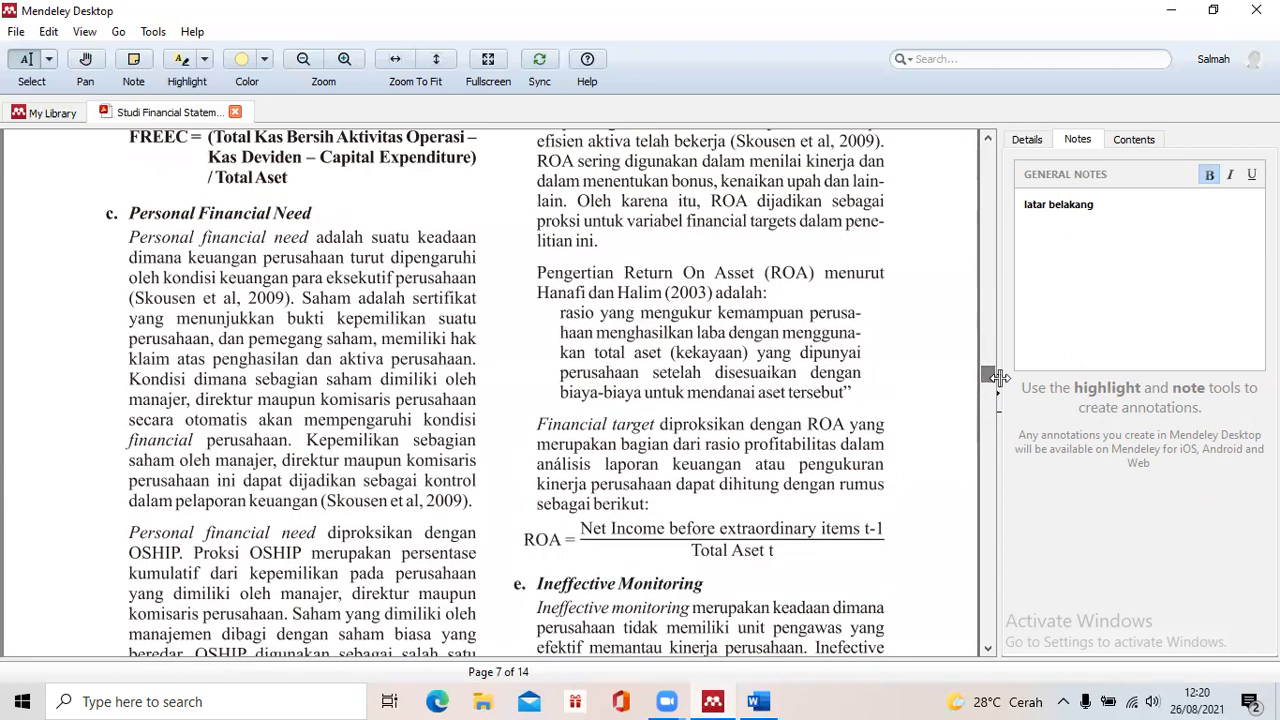
mouse_move(130, 236)
mouse_down()
mouse_move(247, 249)
mouse_move(288, 293)
mouse_move(334, 288)
mouse_move(323, 286)
mouse_up()
click(253, 311)
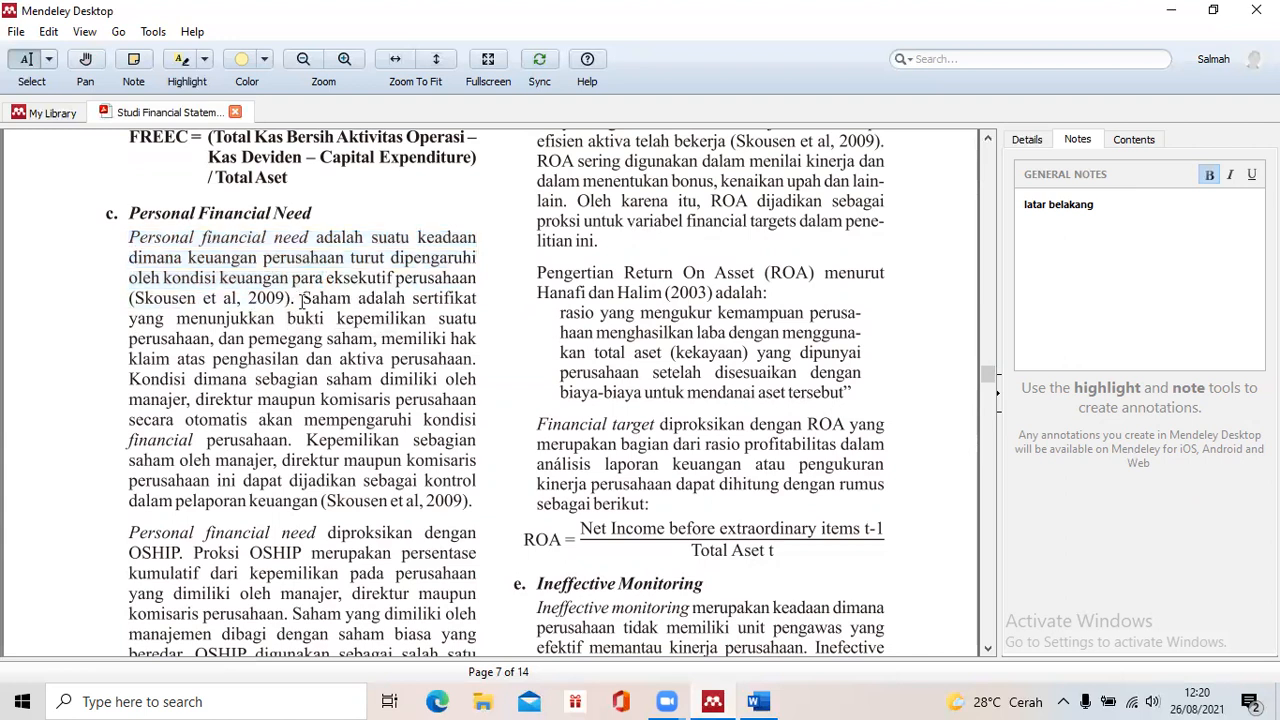
drag(304, 299, 300, 439)
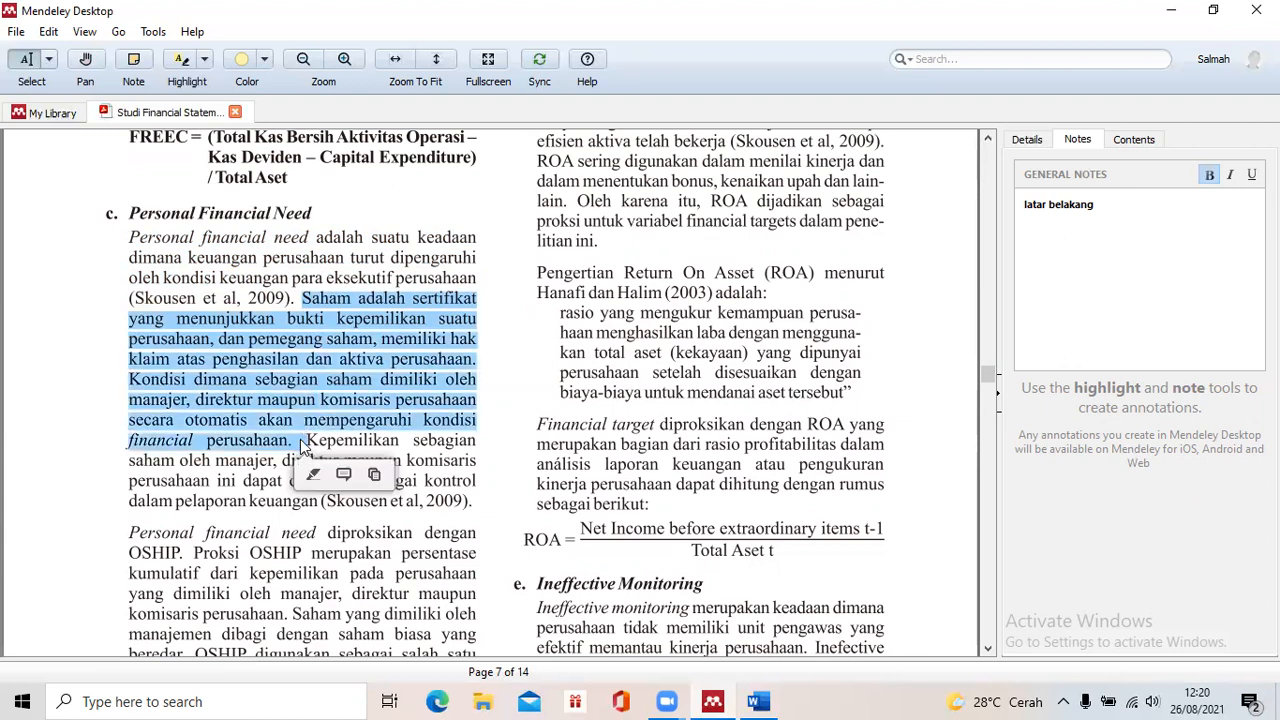
right_click(262, 366)
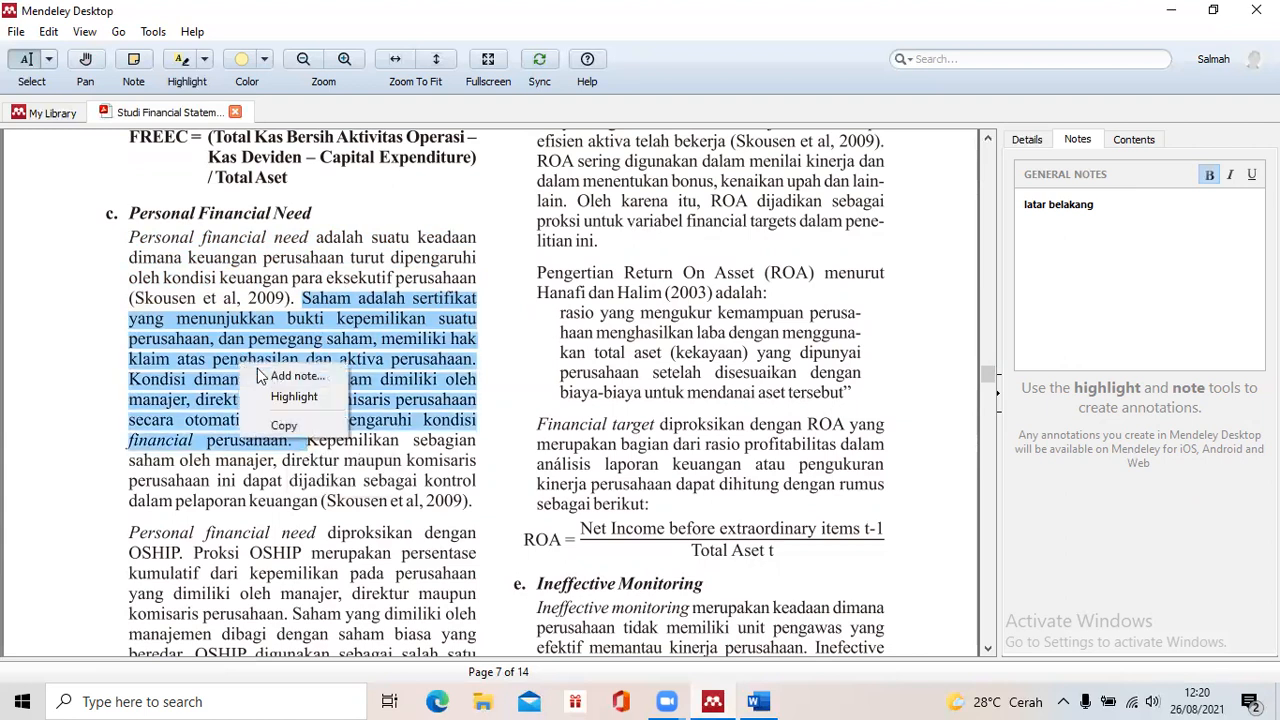
click(302, 424)
Paste the copied passage as text only into the blank Word document and remove the line break before "manajer".
click(778, 698)
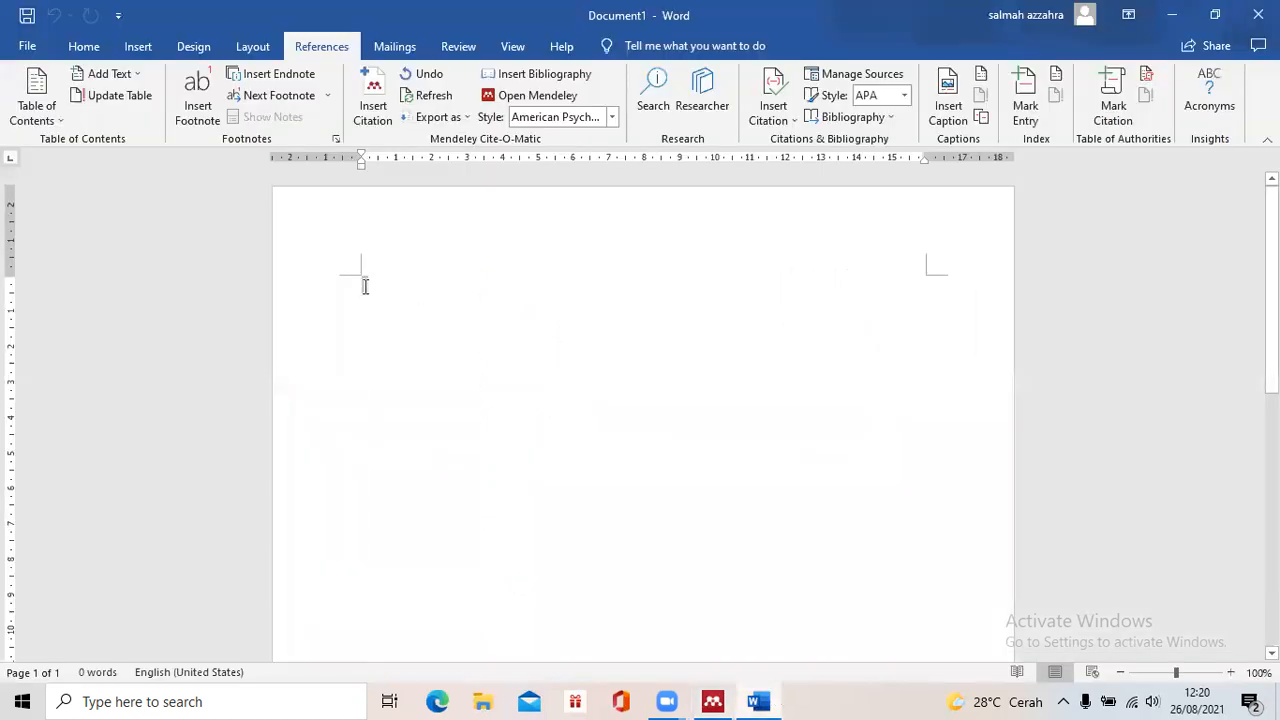
right_click(364, 287)
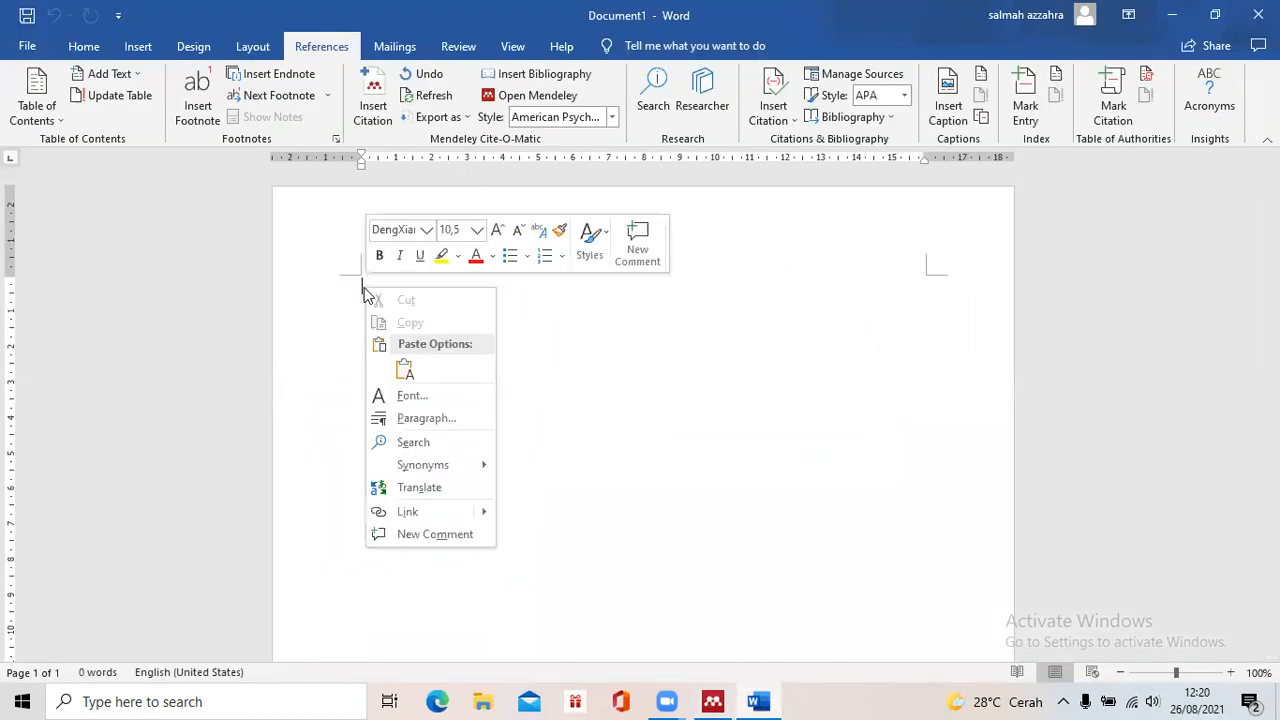
click(405, 369)
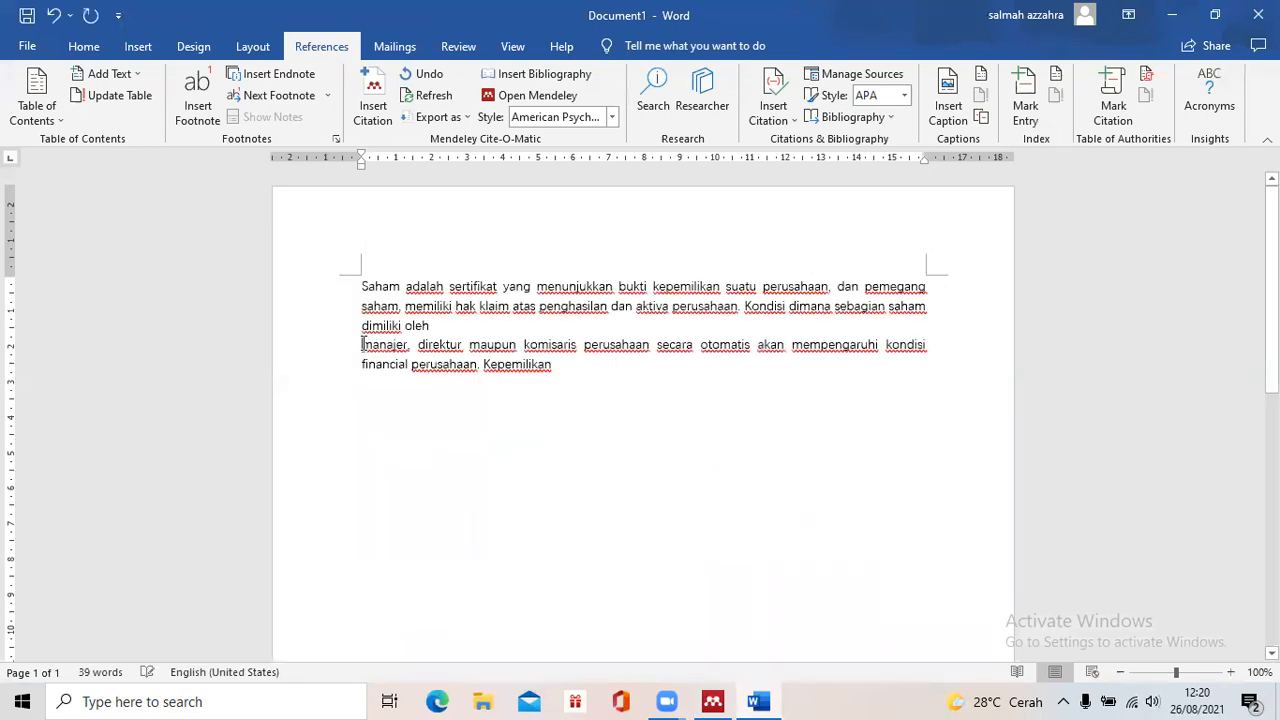
click(363, 344)
key(BackSpace)
Format the whole pasted paragraph in Times New Roman, size 12.
drag(621, 346, 396, 272)
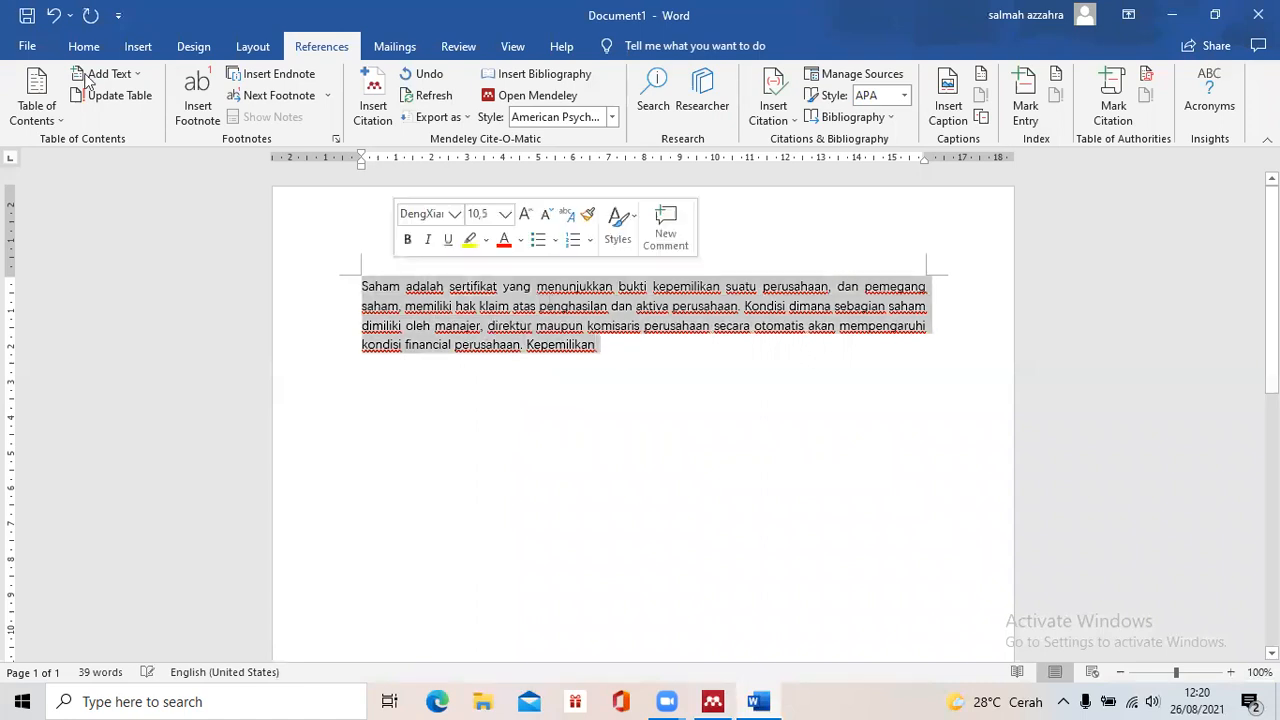
click(83, 46)
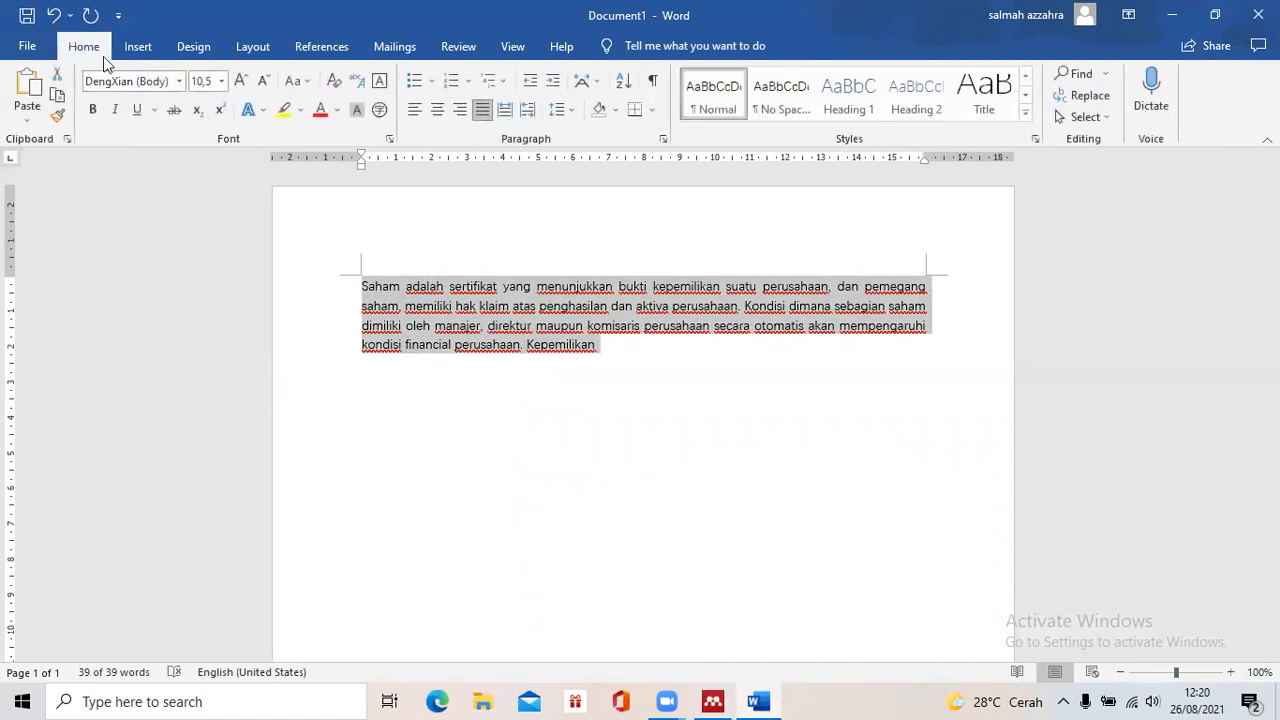
click(181, 80)
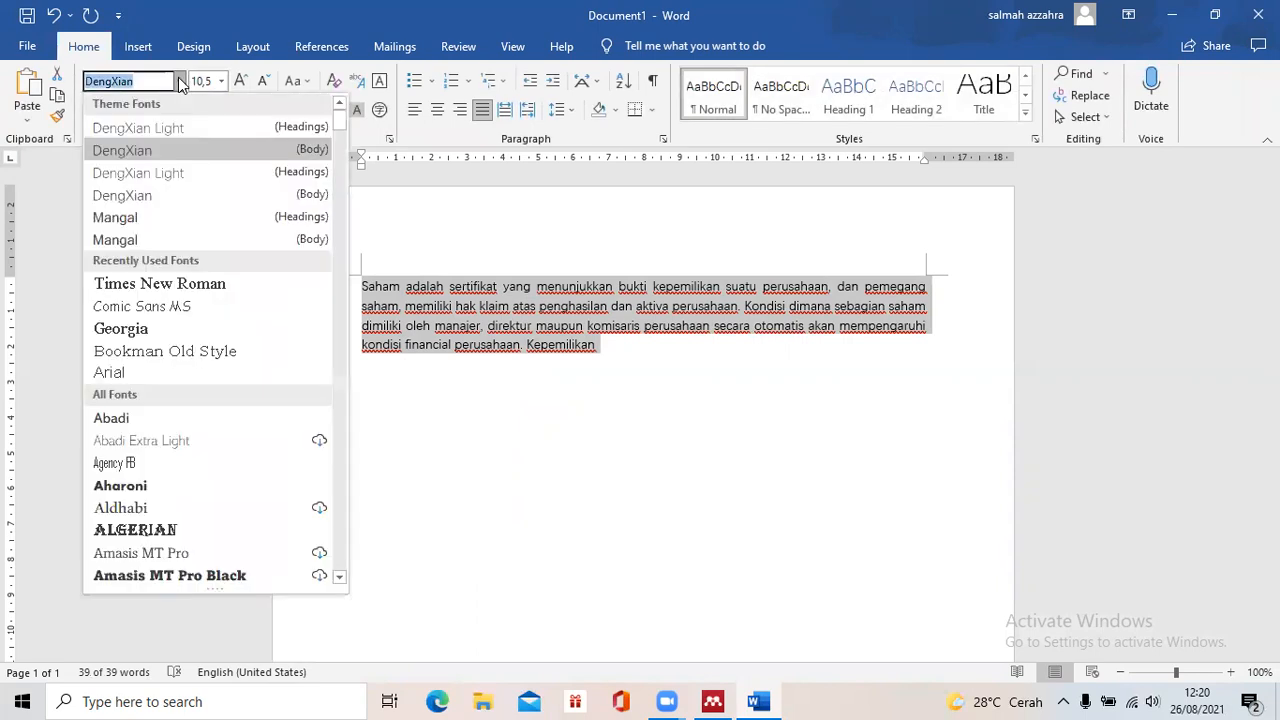
click(208, 285)
click(221, 80)
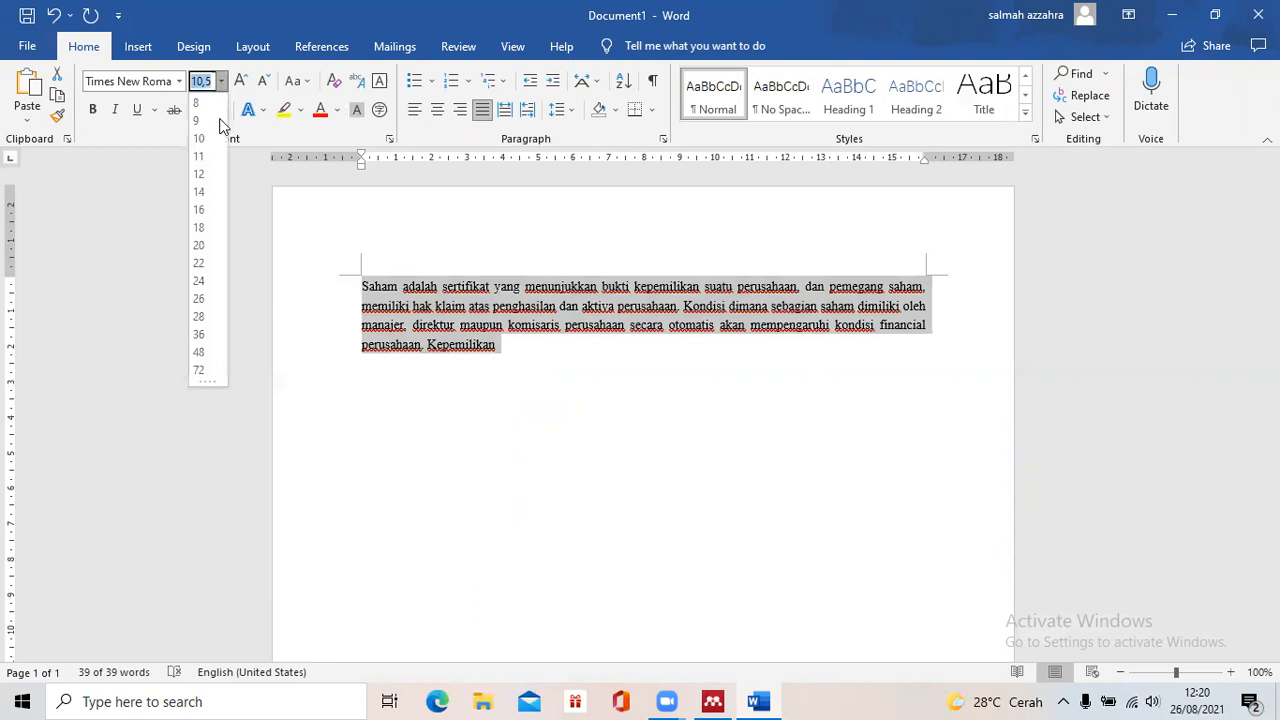
click(204, 175)
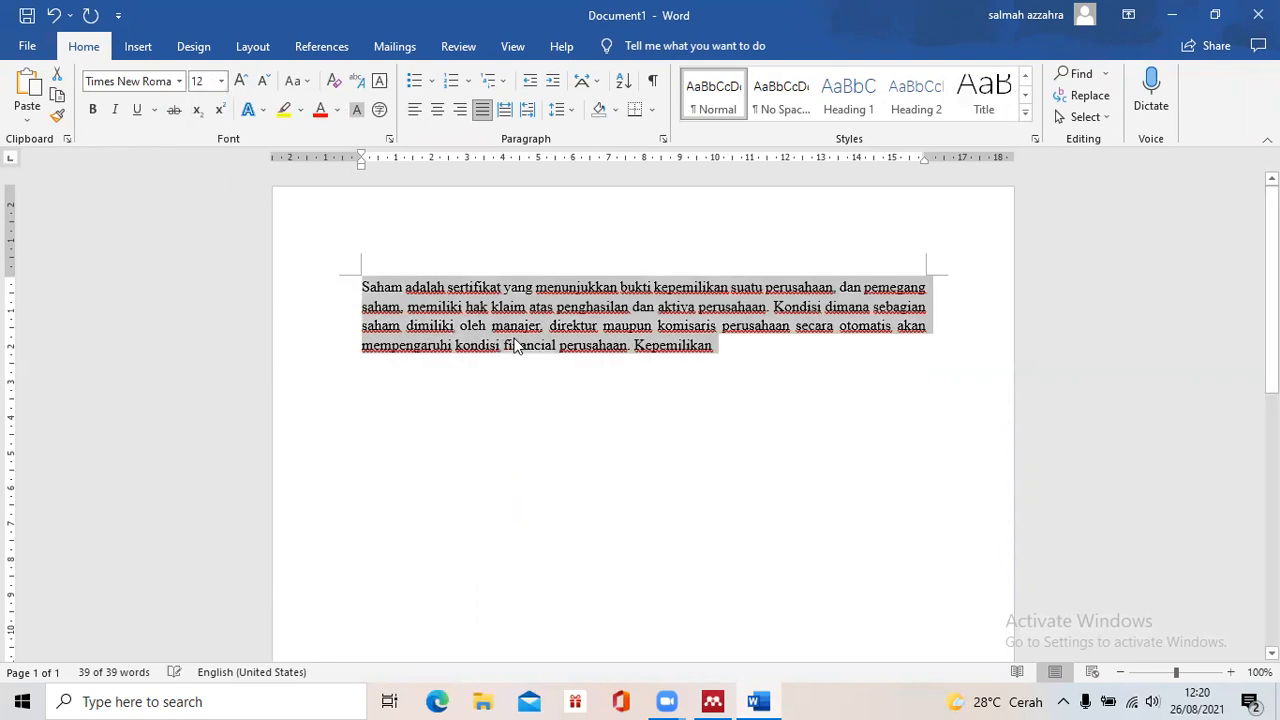
click(747, 356)
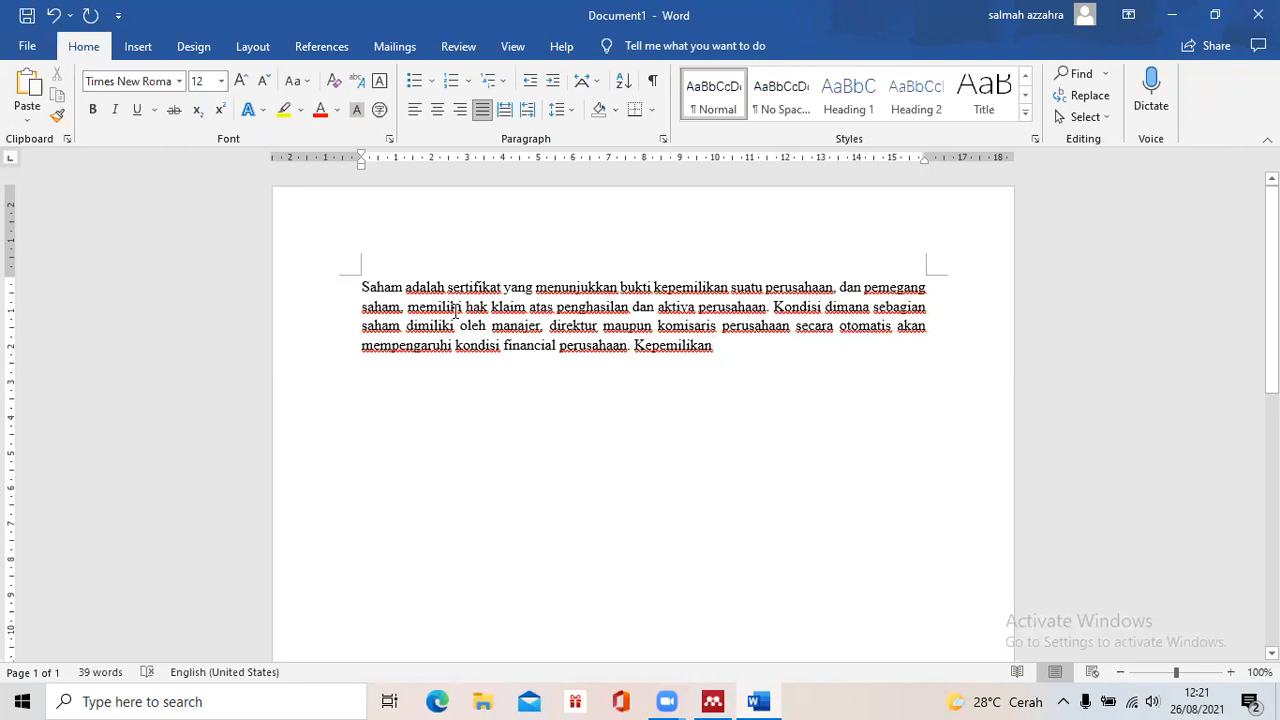
Start a new sentence before "Kondisi dimana" in the paragraph with the words "Saham juga dapat dijadikan sebagai bukti".
click(772, 306)
text(S)
text(a)
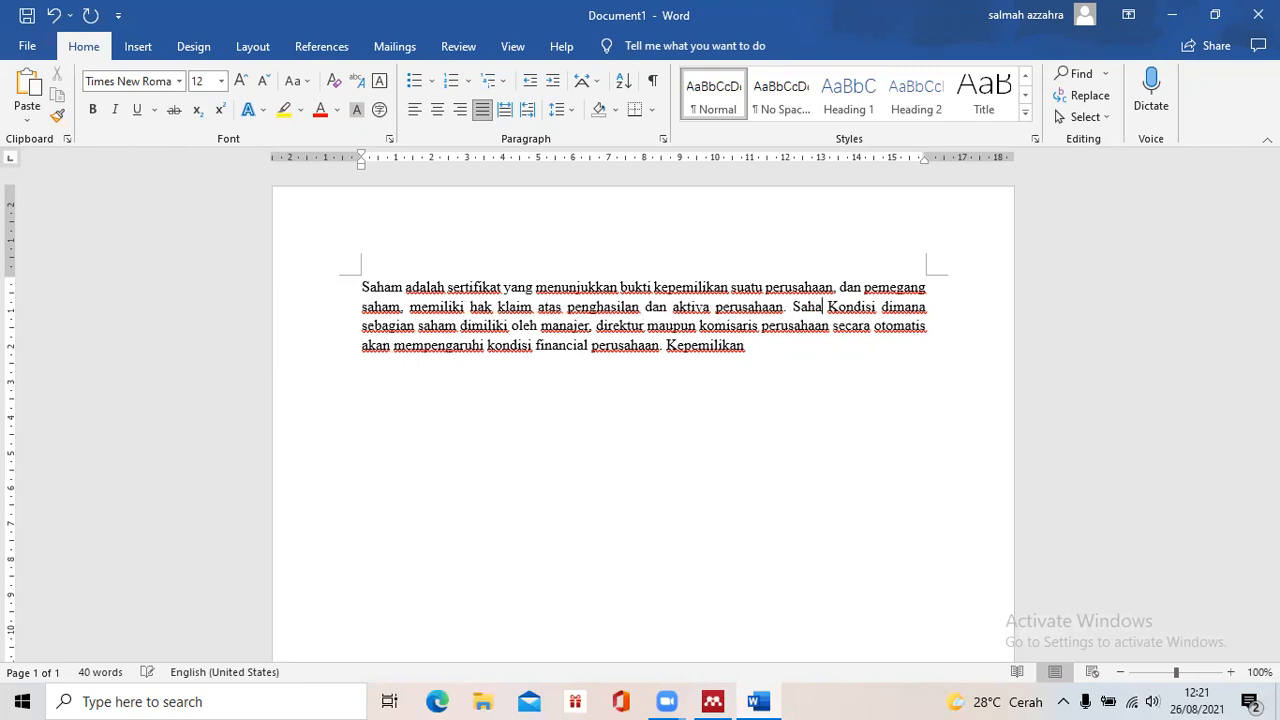
text(ham juga merupak b)
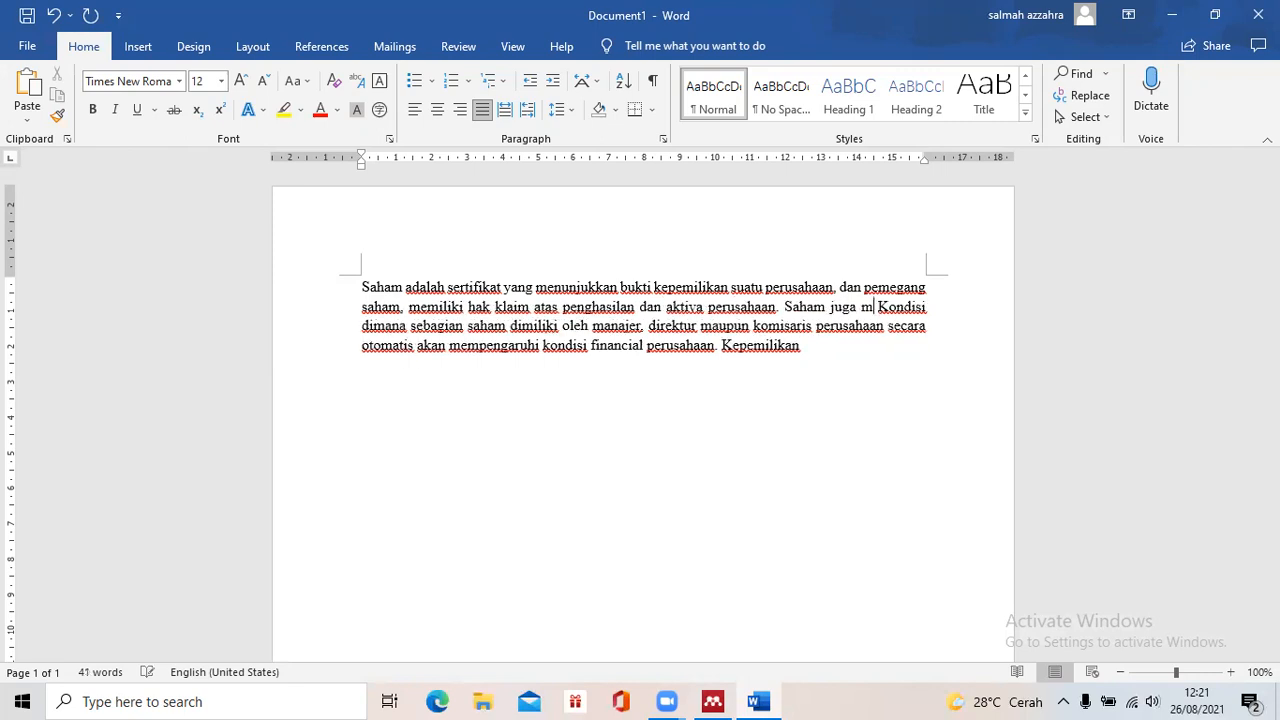
key(BackSpace)
key(BackSpace)
text(an)
key(BackSpace)
key(BackSpace)
key(BackSpace)
key(BackSpace)
key(BackSpace)
key(BackSpace)
key(BackSpace)
key(BackSpace)
key(BackSpace)
text(dapat dijaki)
key(BackSpace)
key(BackSpace)
text(dikan sebagai bukti  Kondisi dimana sebagian saham dimiliki oleh manajer, direktur)
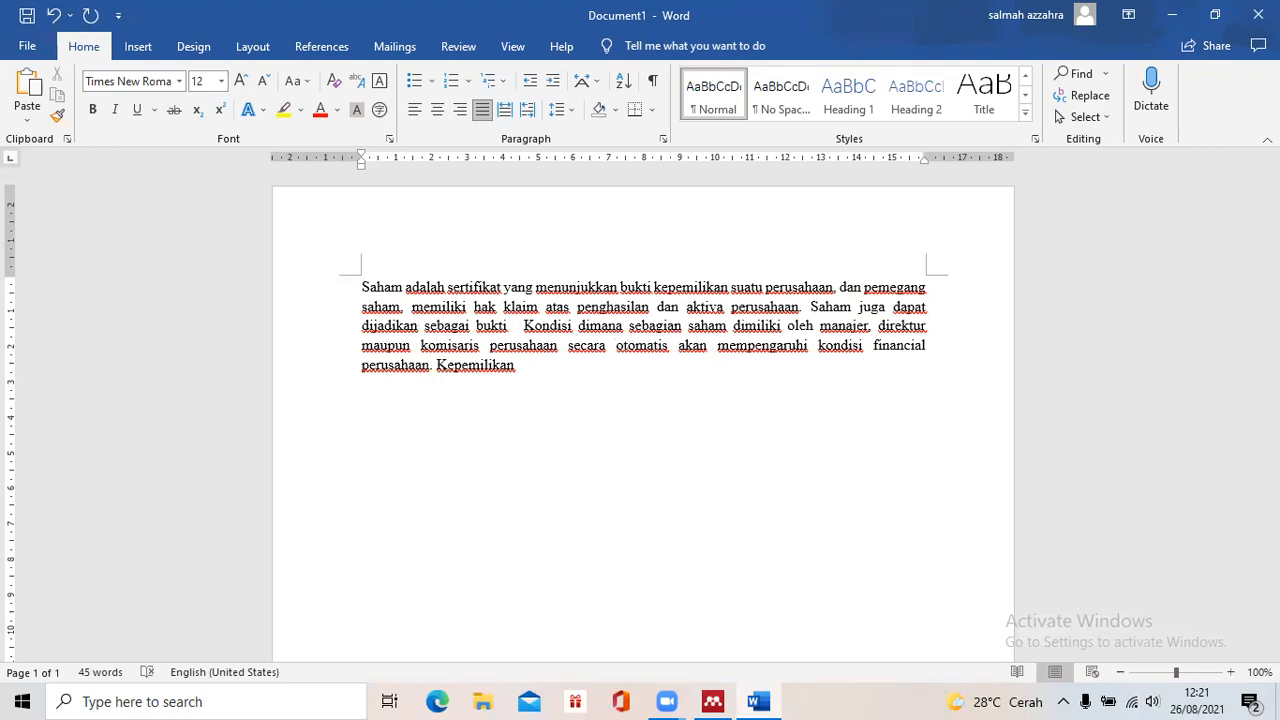
Complete the inserted sentence before "Kondisi dimana" with "seseorang untuk melakukan perbuatan atas nama perusahaan.".
text(seseoran)
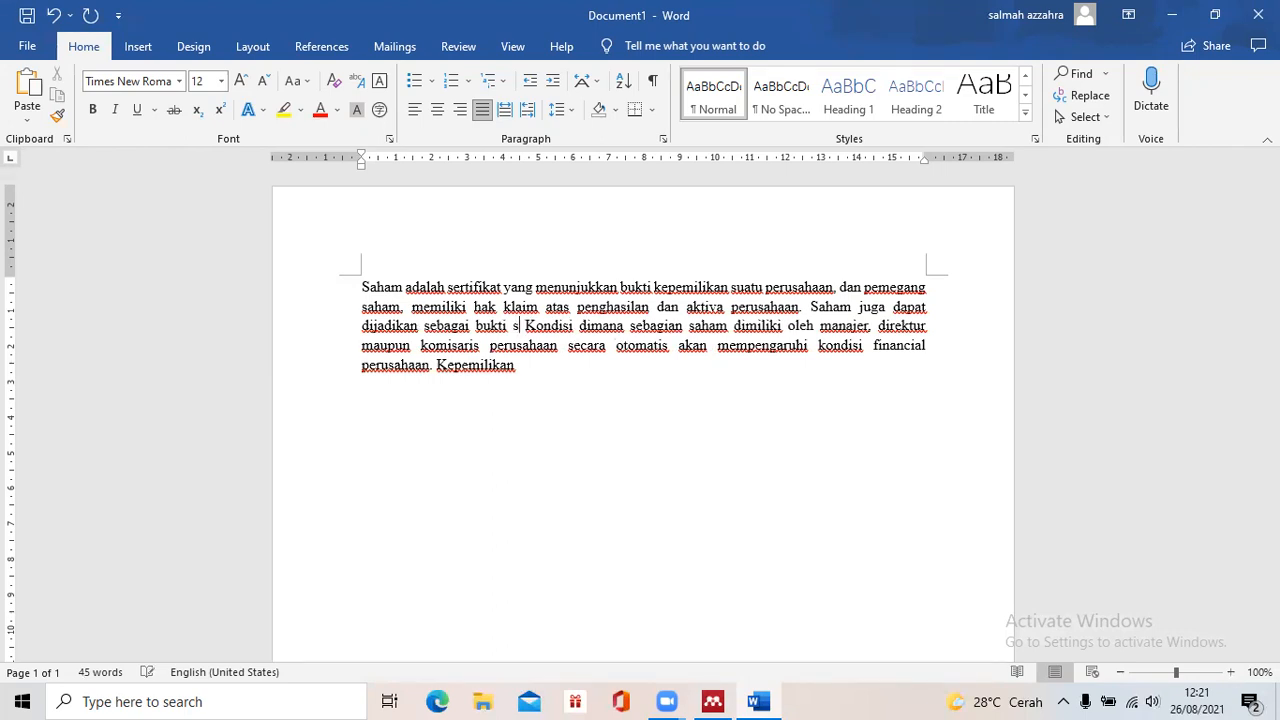
text(g untuk melaku)
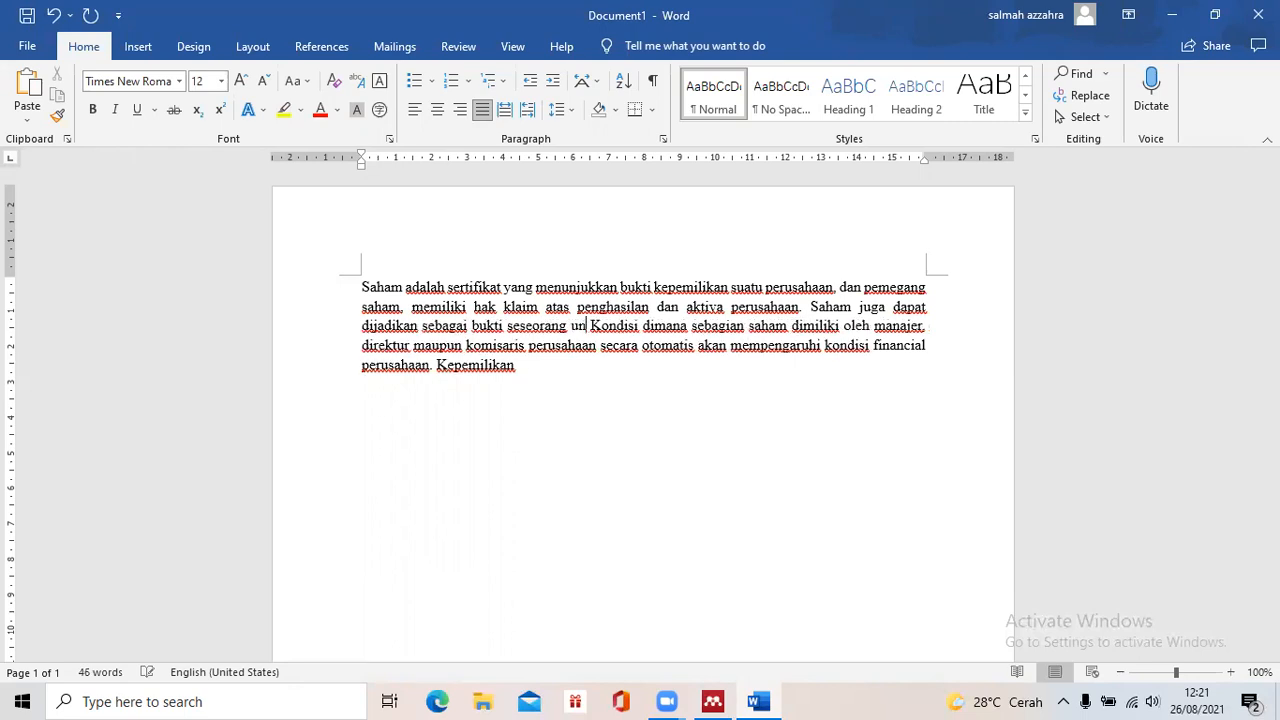
text(kan perbuatan)
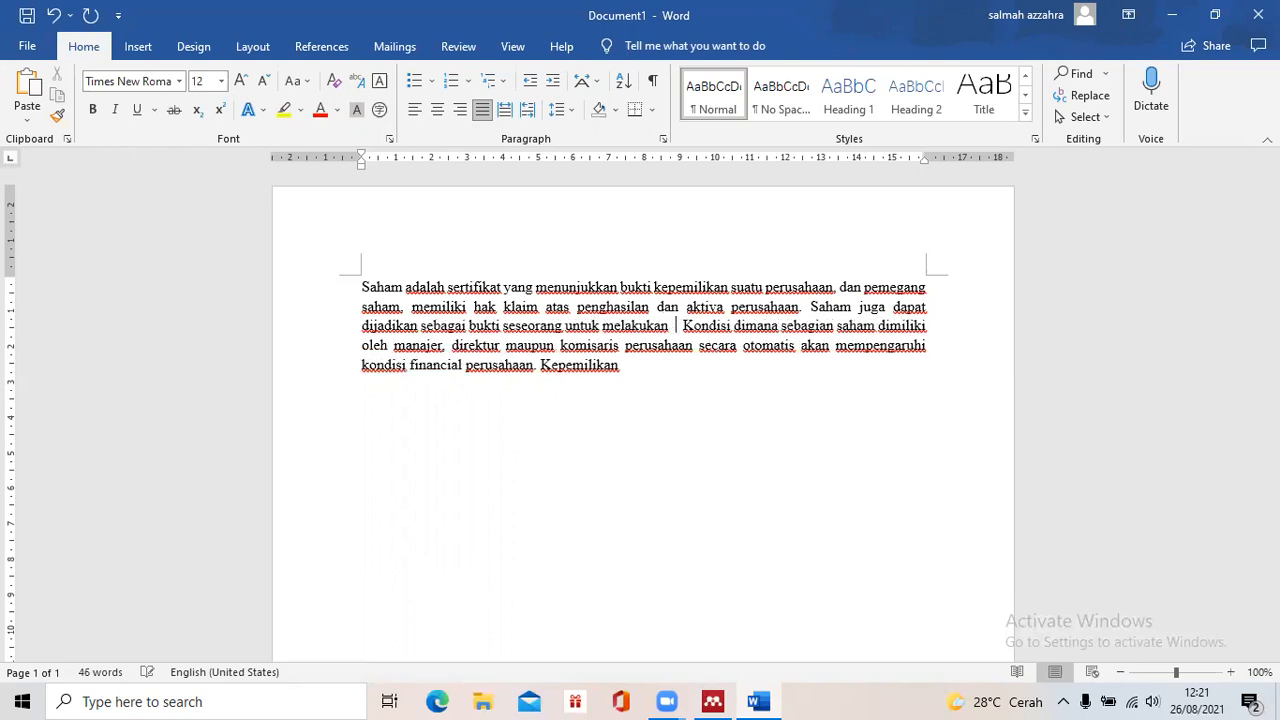
text( atas nama)
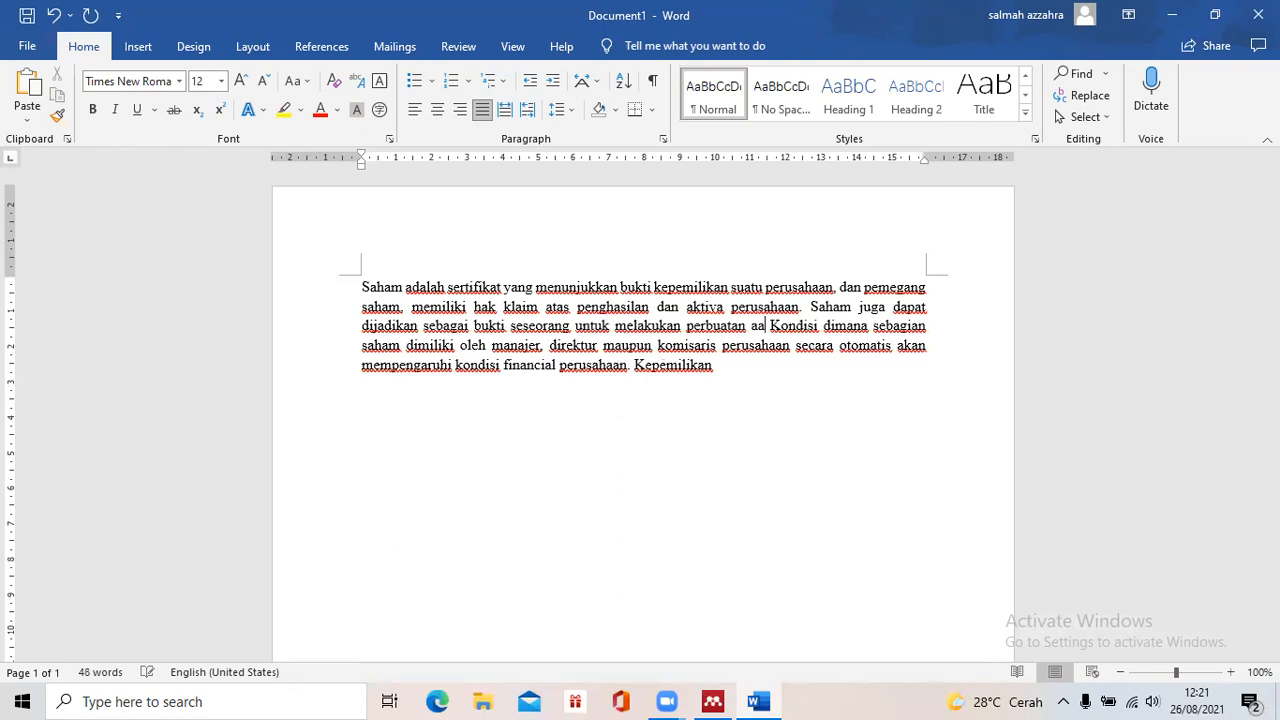
text( peursh)
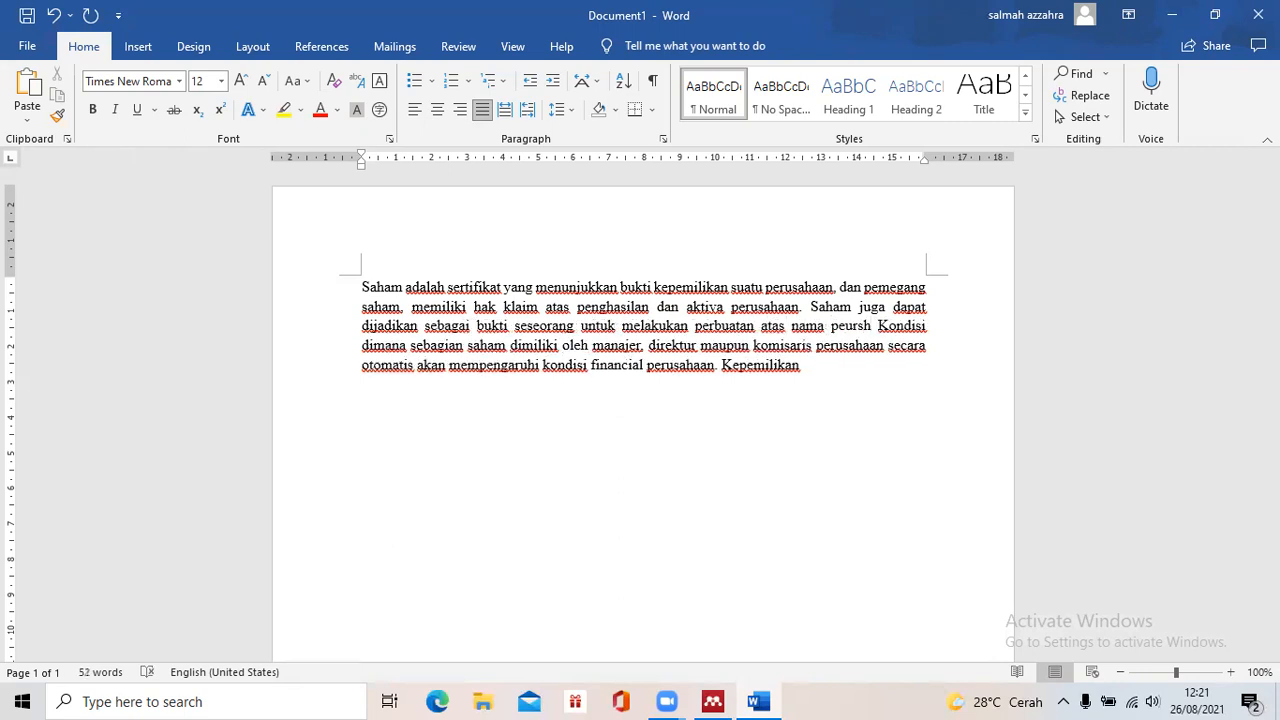
key(BackSpace)
key(BackSpace)
key(BackSpace)
key(BackSpace)
text(rusahaan)
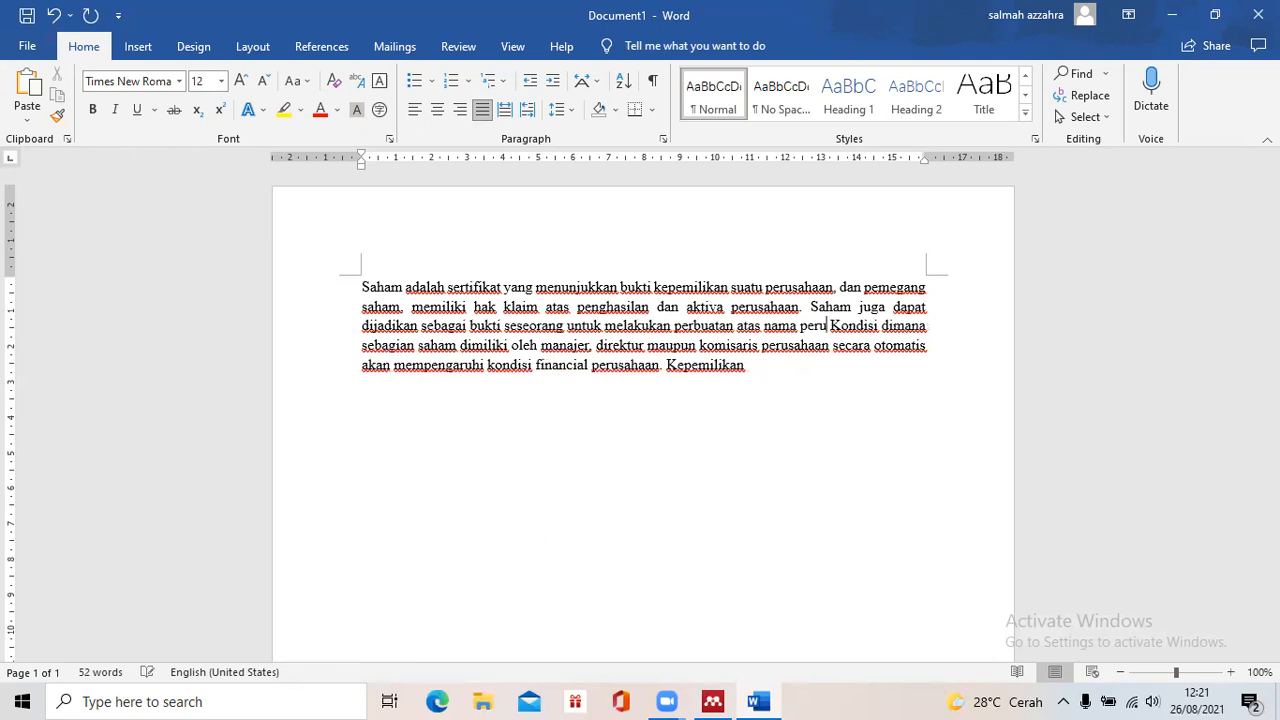
text(.)
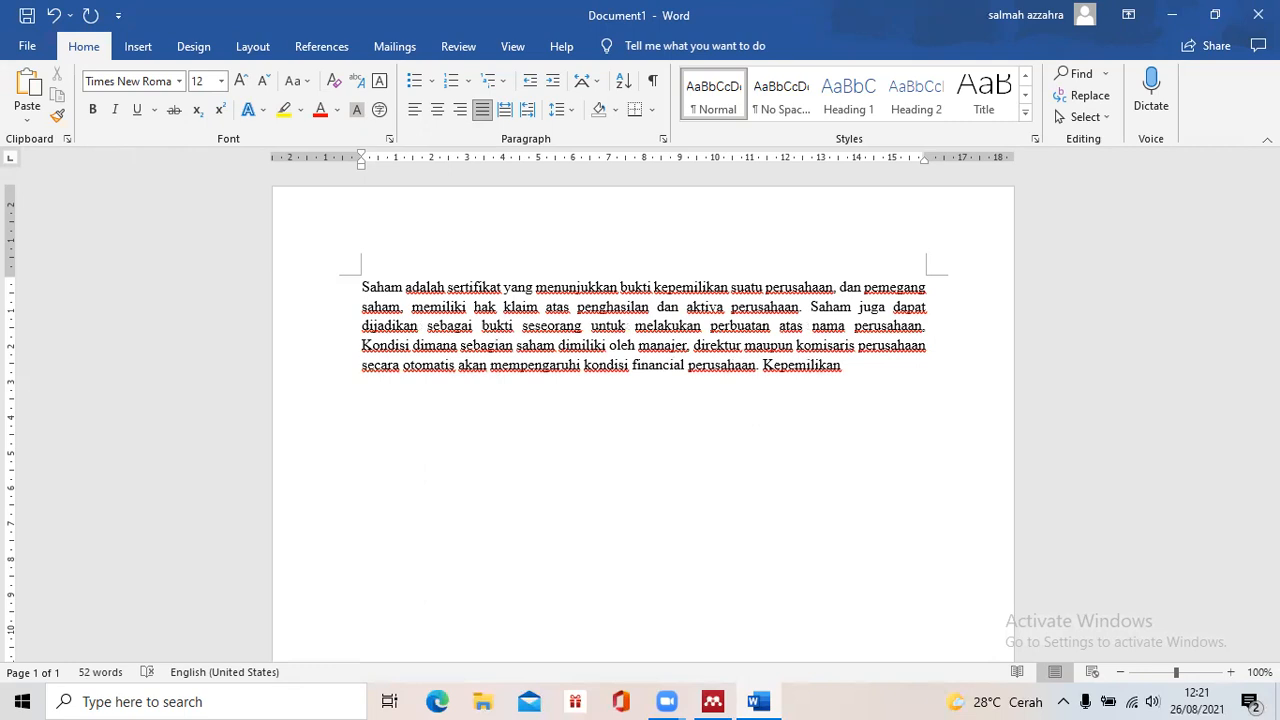
key(BackSpace)
key(BackSpace)
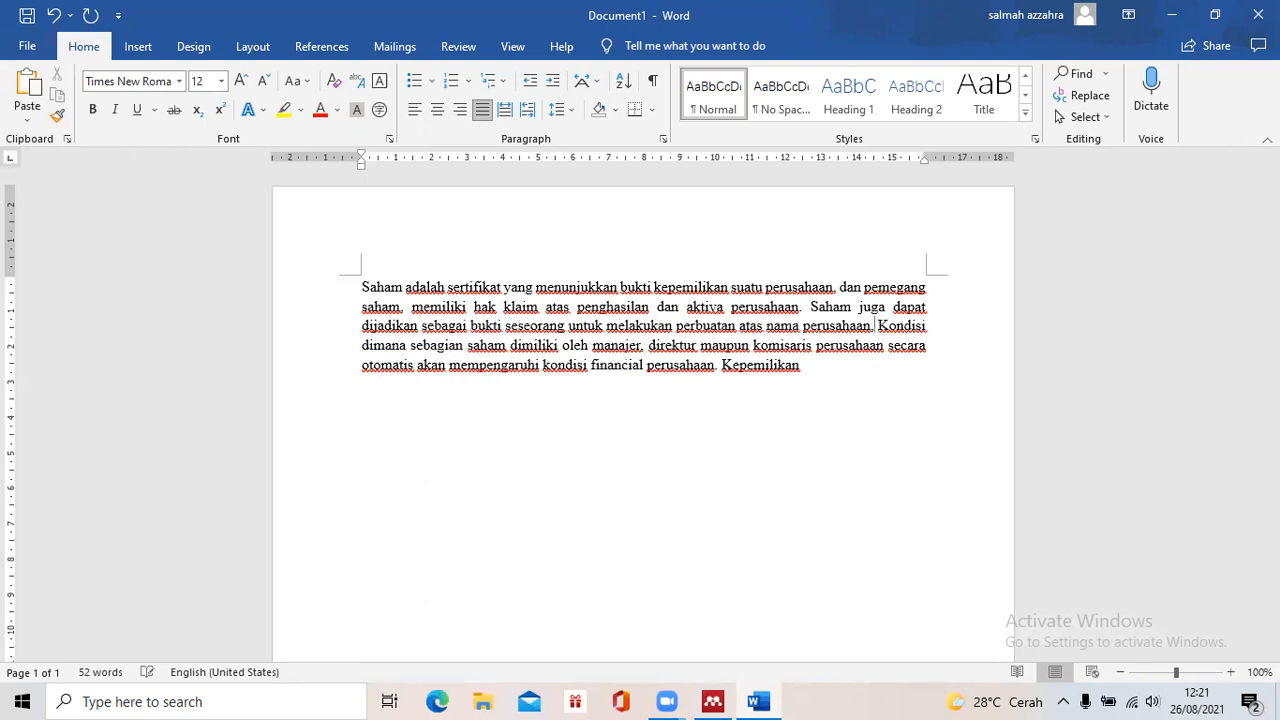
text(.)
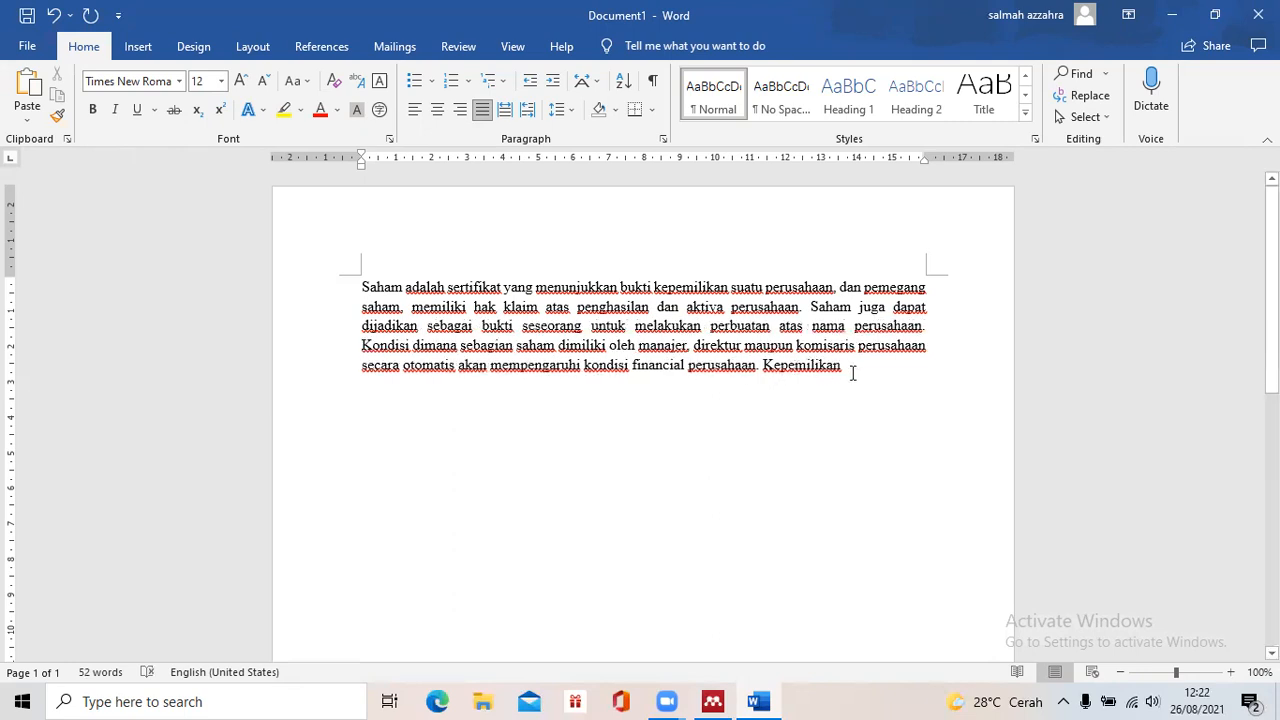
Replace the leftover word "Kepemilikan" at the paragraph's end with the opening of a new sentence, "Dengan itu secara tidak".
key(BackSpace)
key(BackSpace)
key(BackSpace)
key(BackSpace)
key(BackSpace)
key(BackSpace)
key(BackSpace)
key(BackSpace)
key(BackSpace)
key(BackSpace)
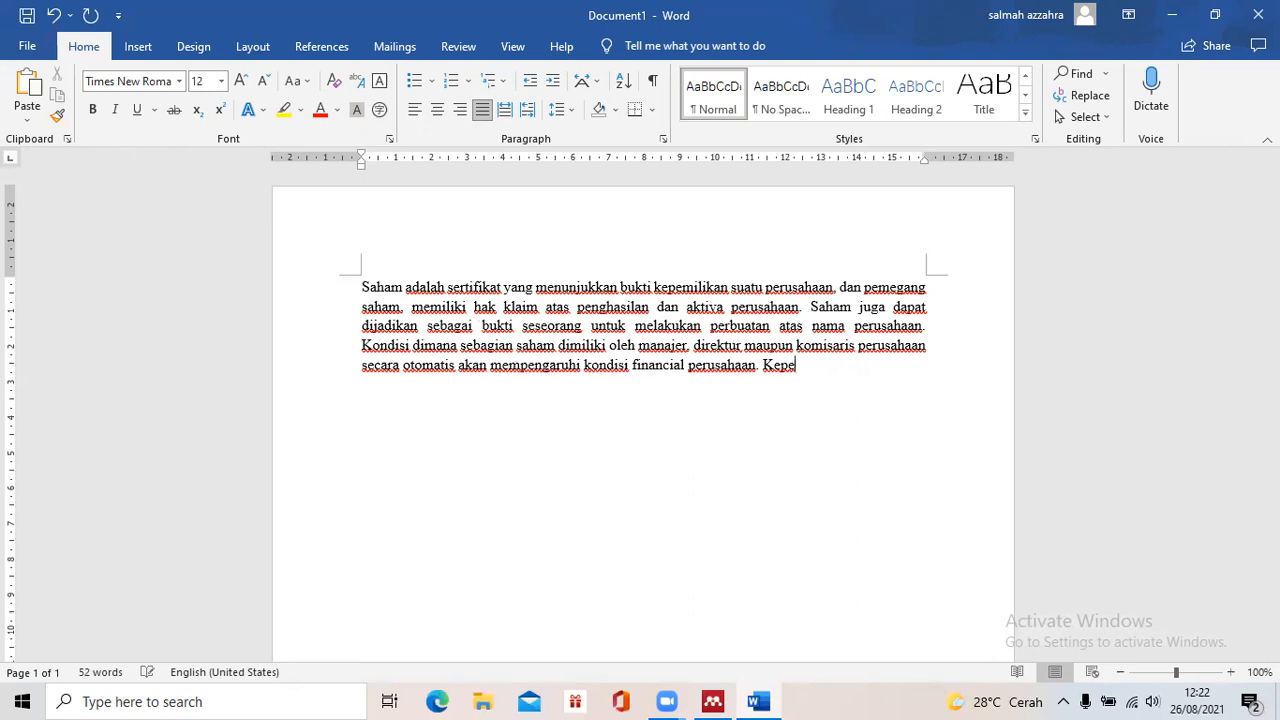
key(BackSpace)
text(secara)
key(BackSpace)
key(BackSpace)
key(BackSpace)
key(BackSpace)
key(BackSpace)
key(BackSpace)
key(BackSpace)
text(disi financial perusahaan. Dengan itu secara tidak lans)
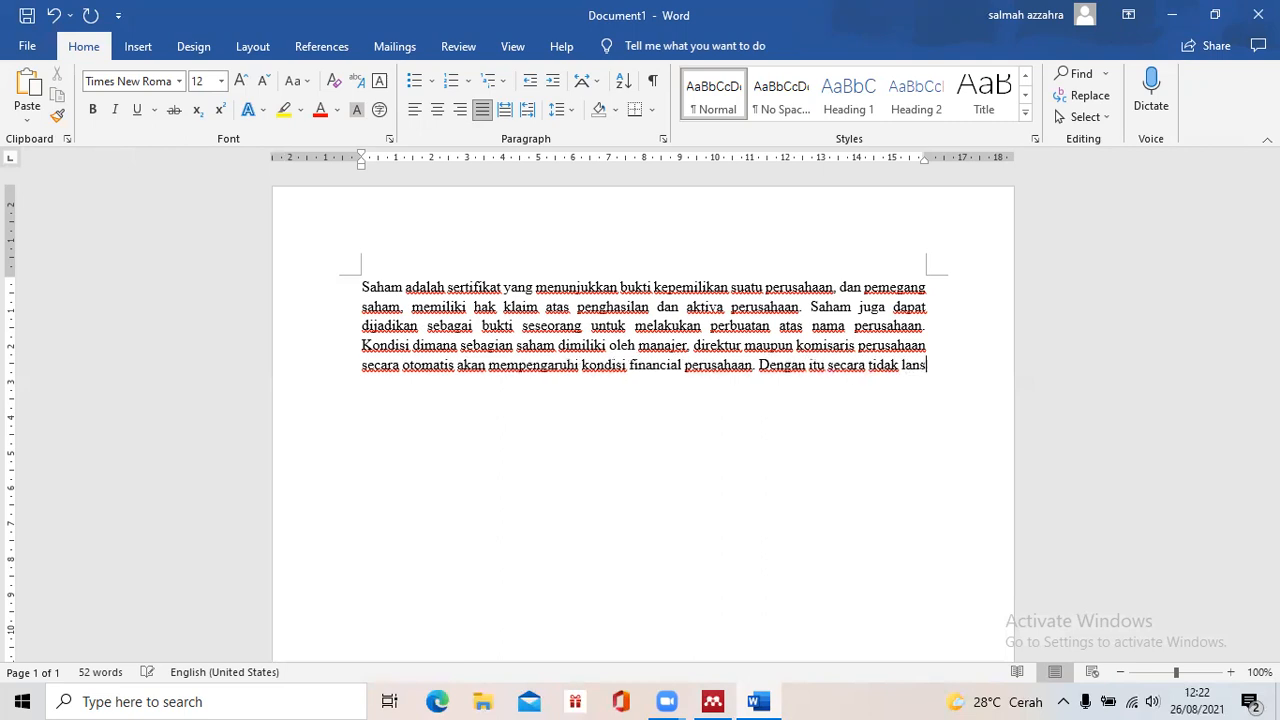
Continue the paragraph's final sentence after "secara tidak" with "langsung Tindakan yang dilakukan oleh".
text(gung)
key(BackSpace)
key(BackSpace)
key(BackSpace)
key(BackSpace)
text(gsun)
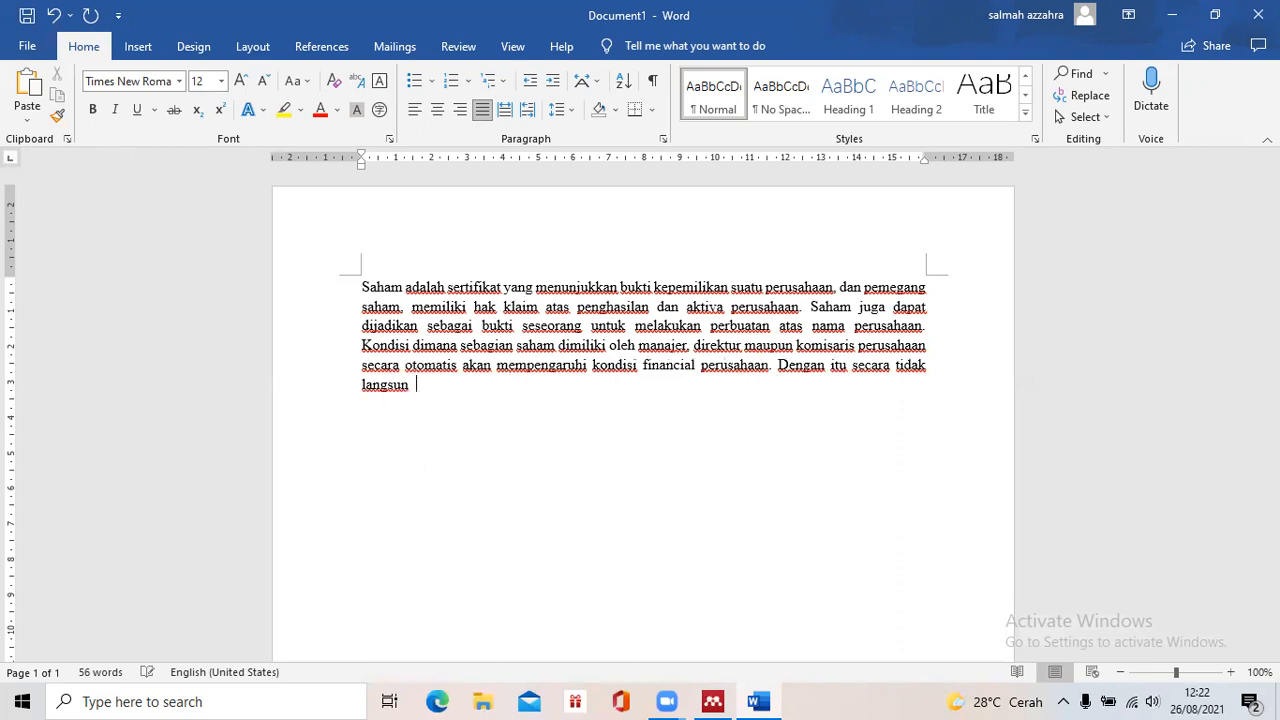
text(g Tindakan yang dilakukan oleh Peme)
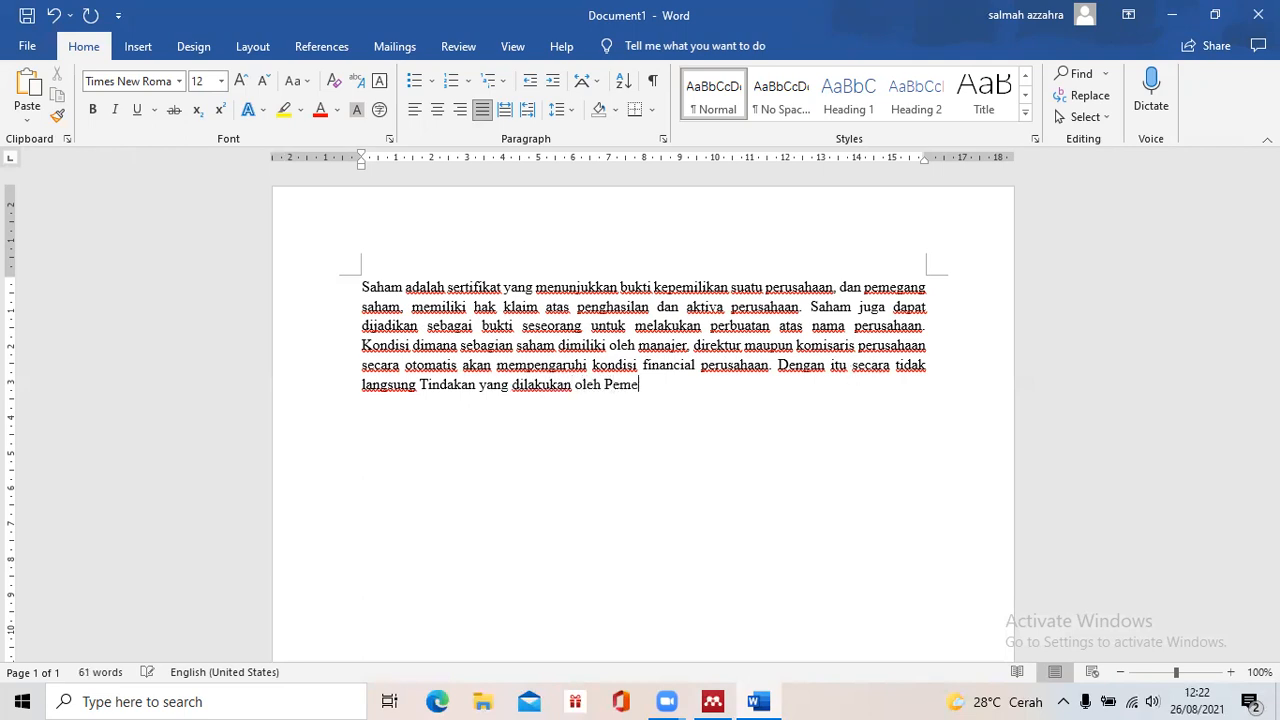
Complete the paragraph's final sentence with "Pemegang saham sangat mempengaruhi kehidupan perusahaan.".
text(gang saham sanagt)
key(BackSpace)
key(BackSpace)
key(BackSpace)
key(BackSpace)
text(gat mempen)
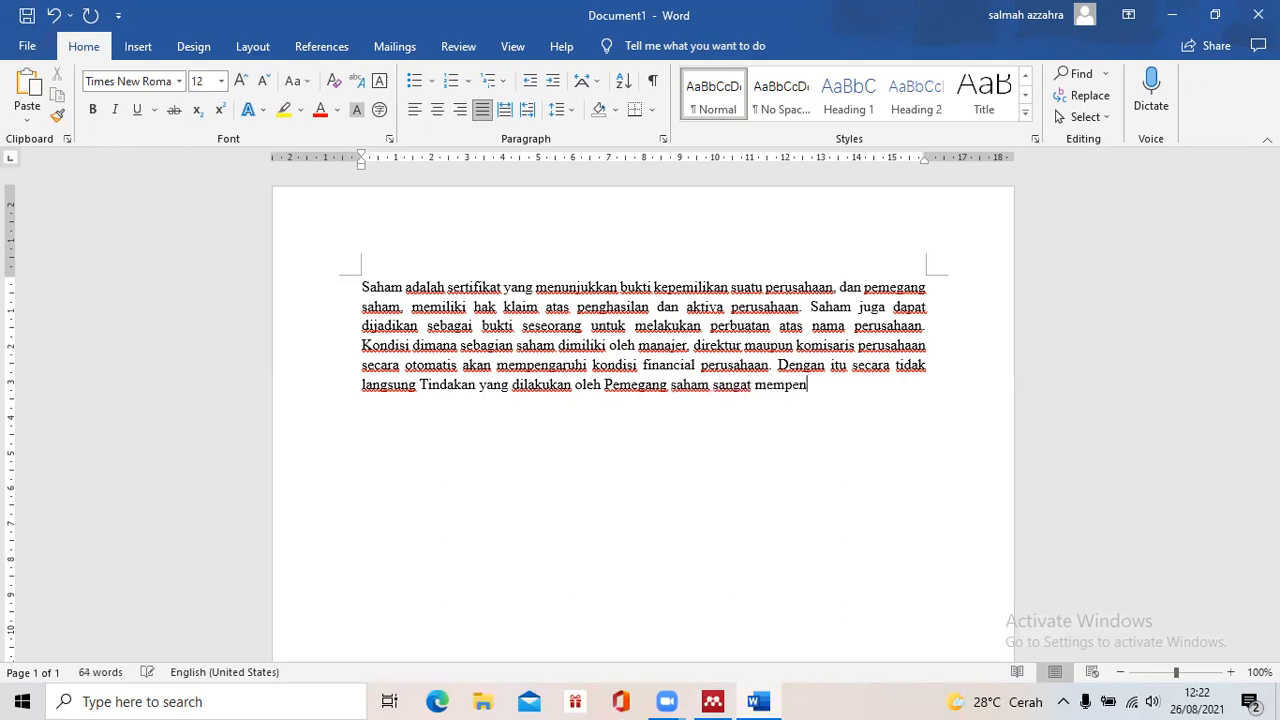
text(garuhi keh)
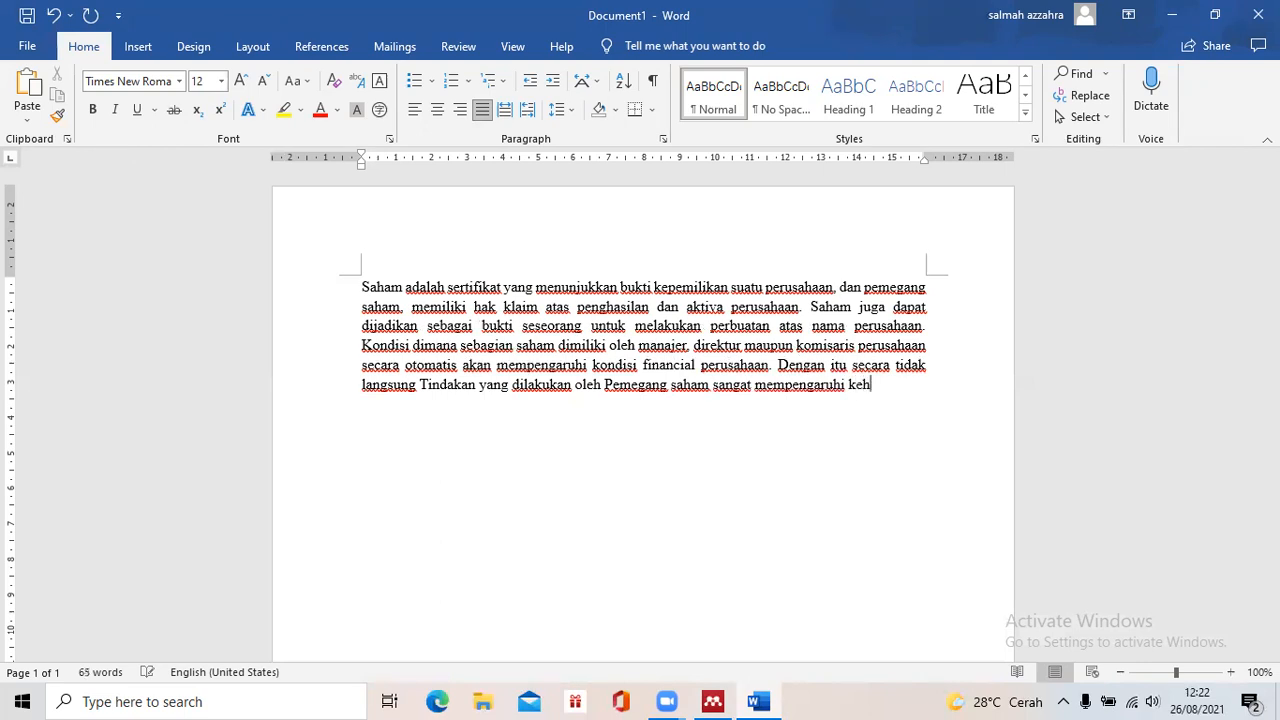
text(idupan peru)
text(sahaan)
text(.)
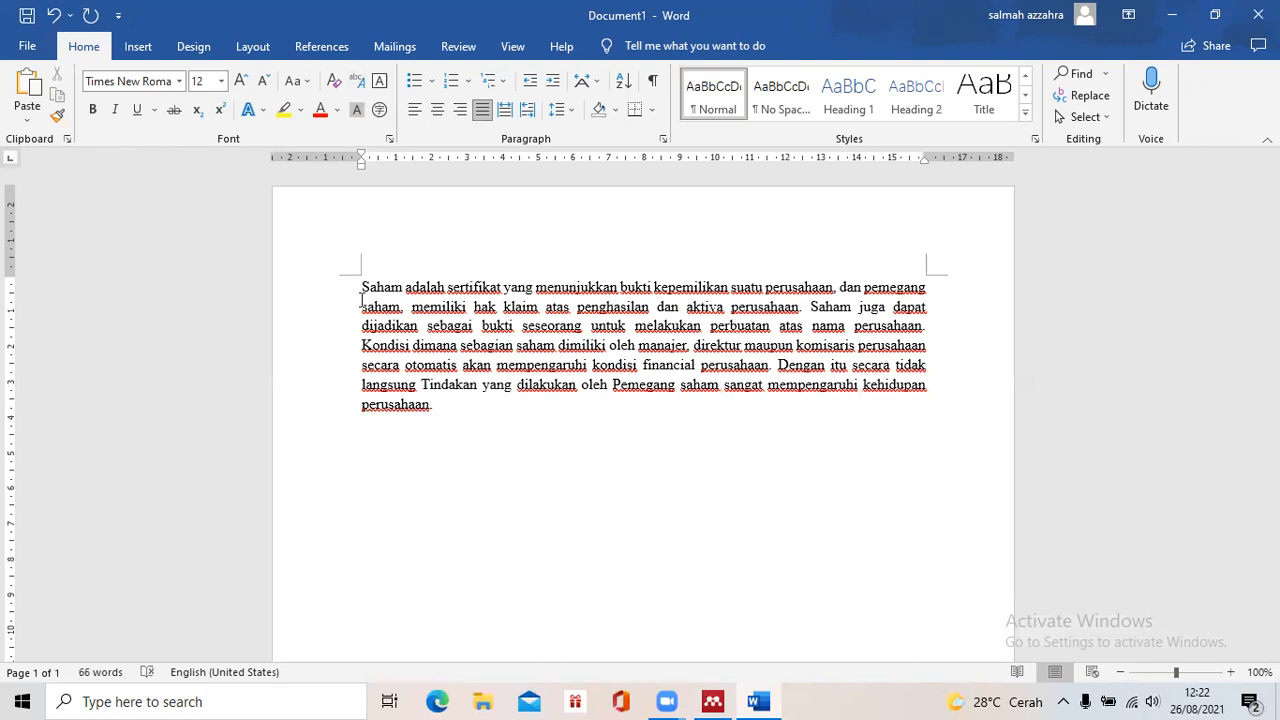
Insert a Mendeley citation of the 2016 article "Studi Financial Statement Fraud pada Perbankan" before the paragraph's closing period, searching the library for "frau".
drag(362, 285, 436, 408)
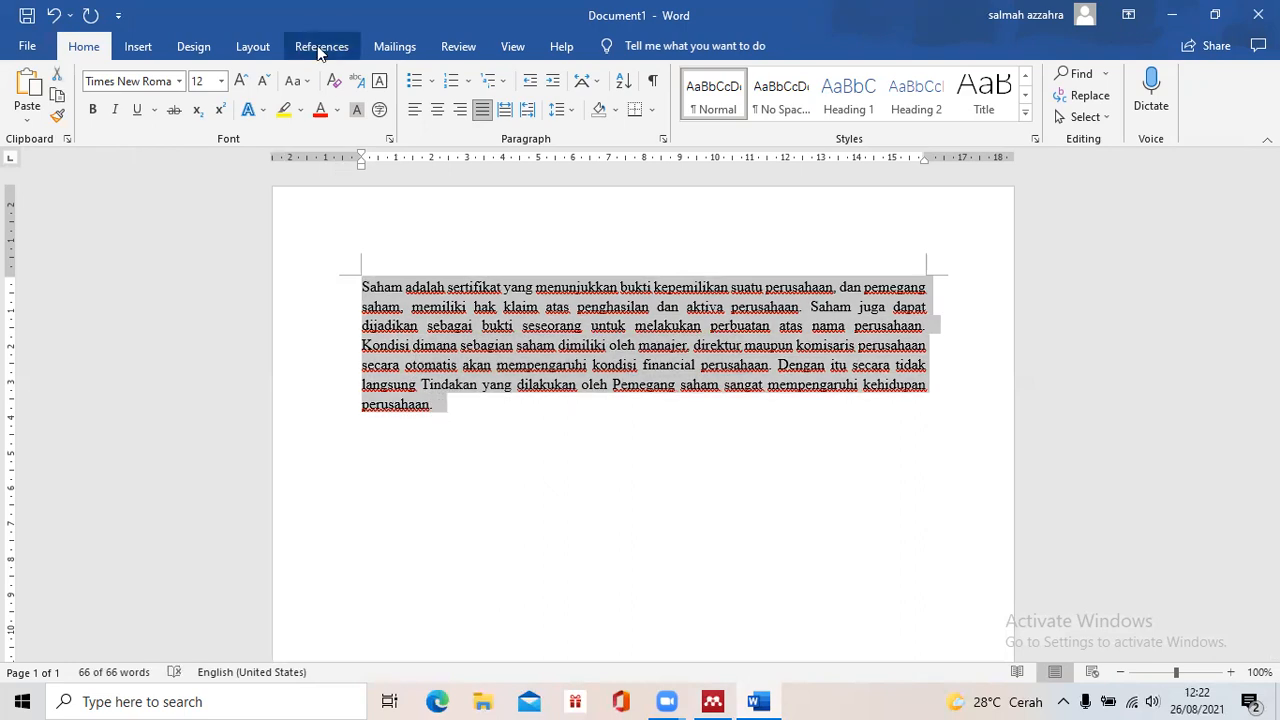
click(470, 395)
key(BackSpace)
key(BackSpace)
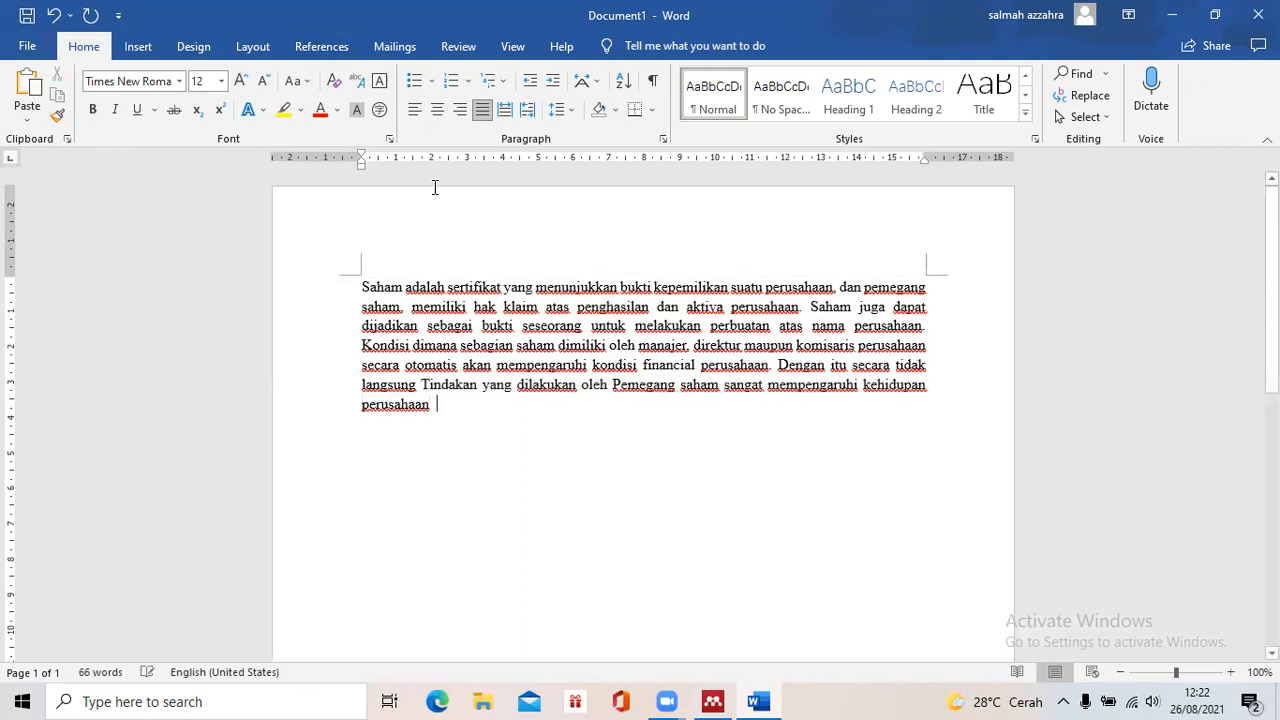
click(321, 44)
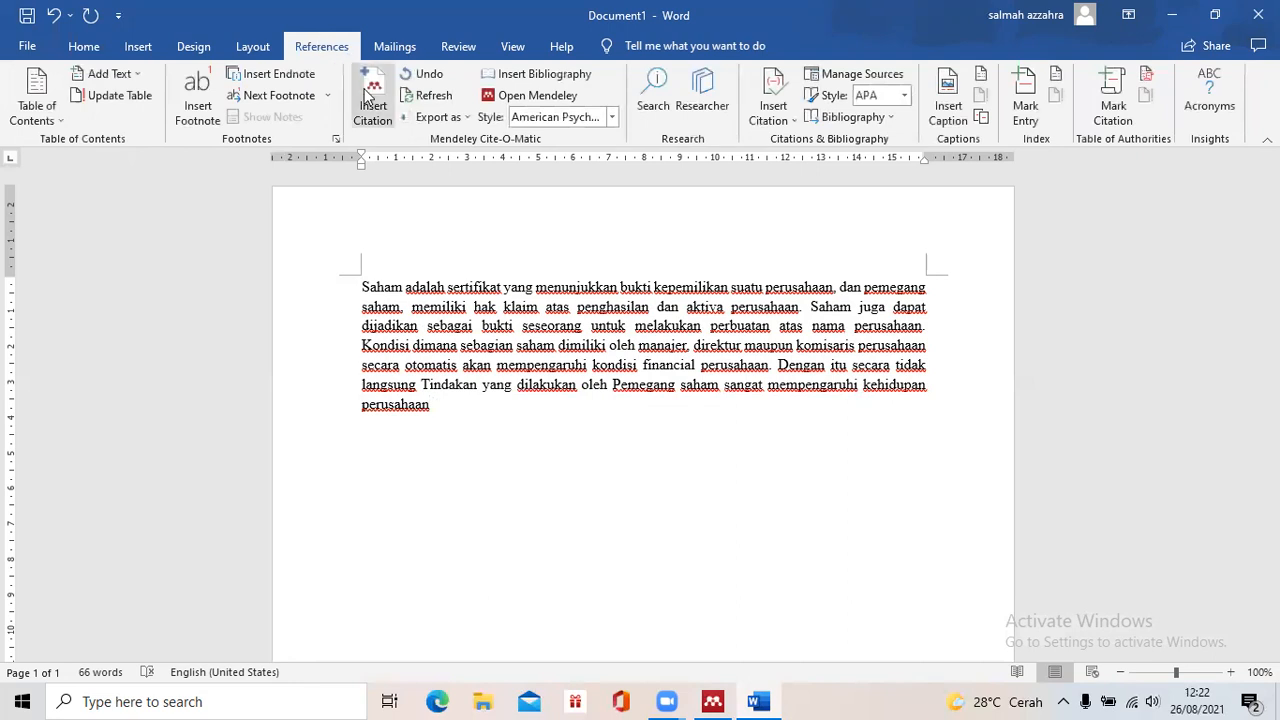
click(372, 105)
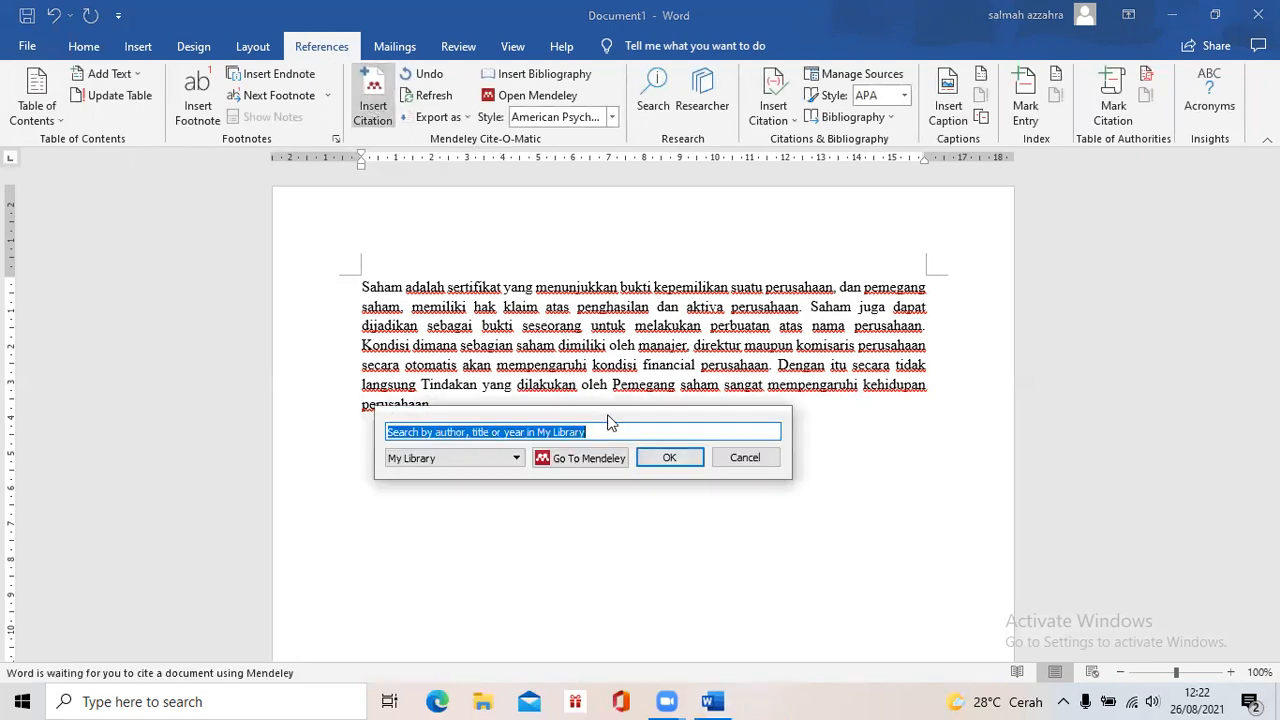
key(BackSpace)
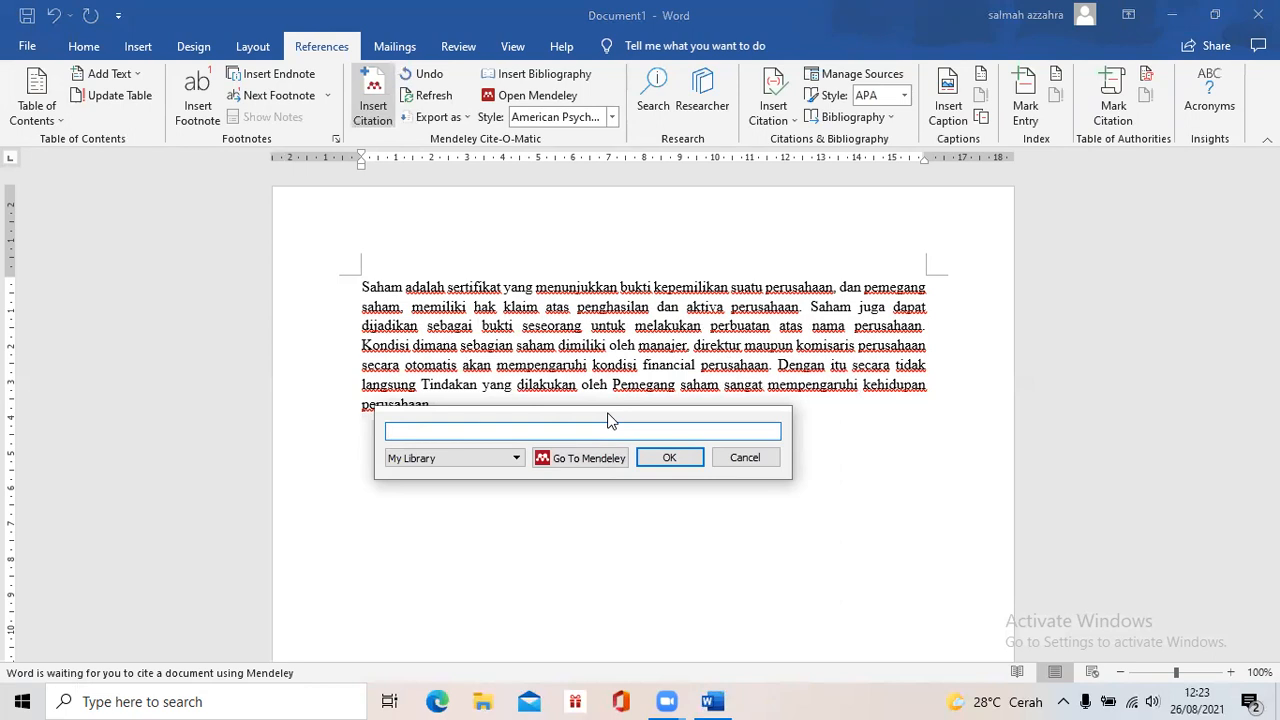
text(frau)
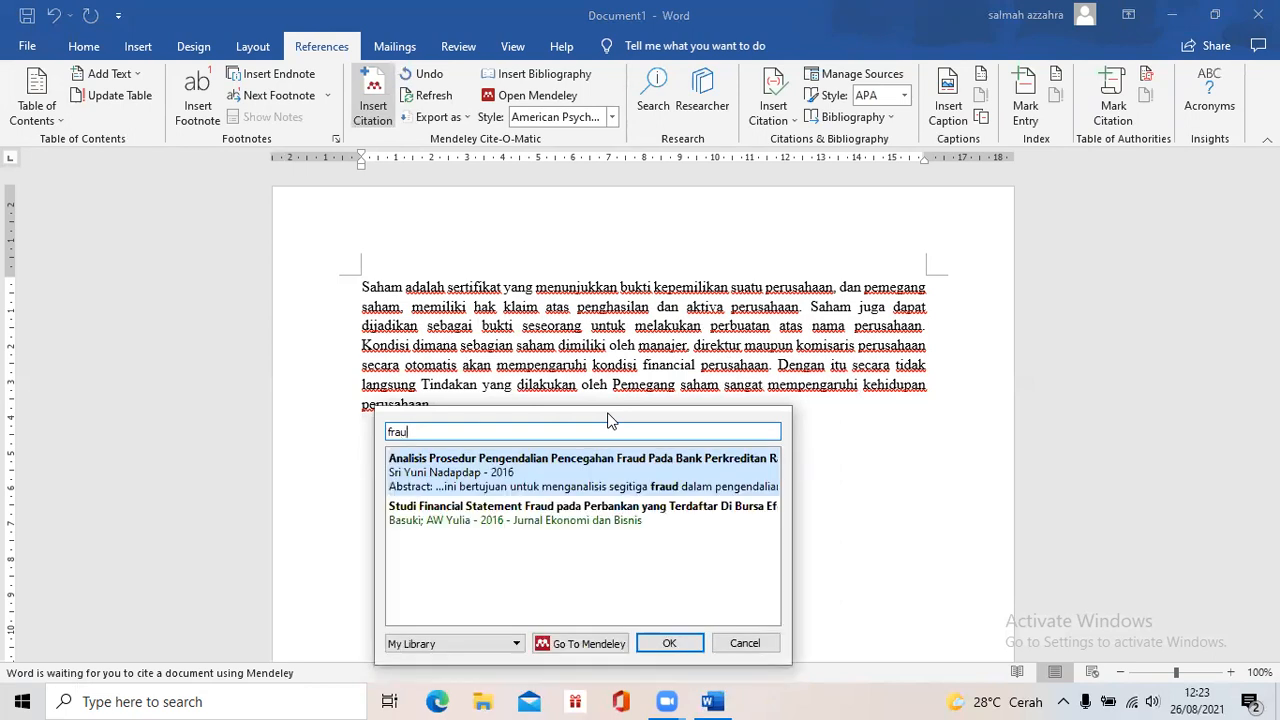
click(568, 524)
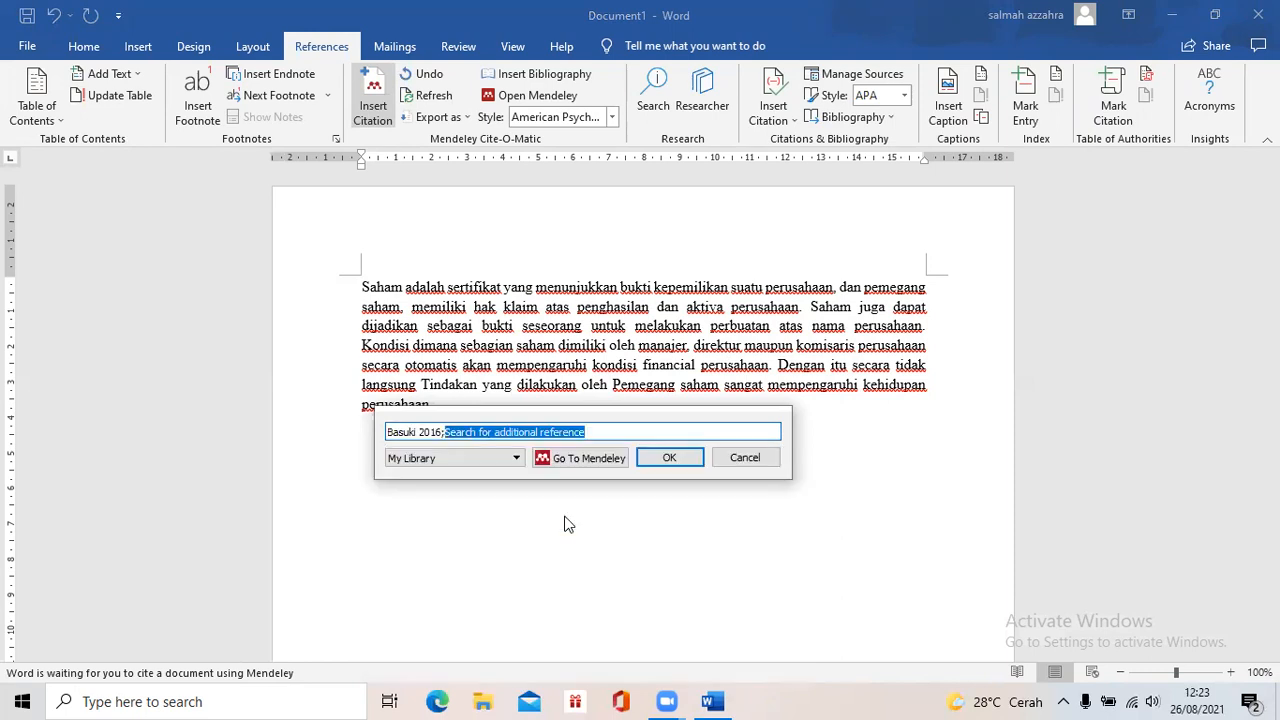
click(667, 458)
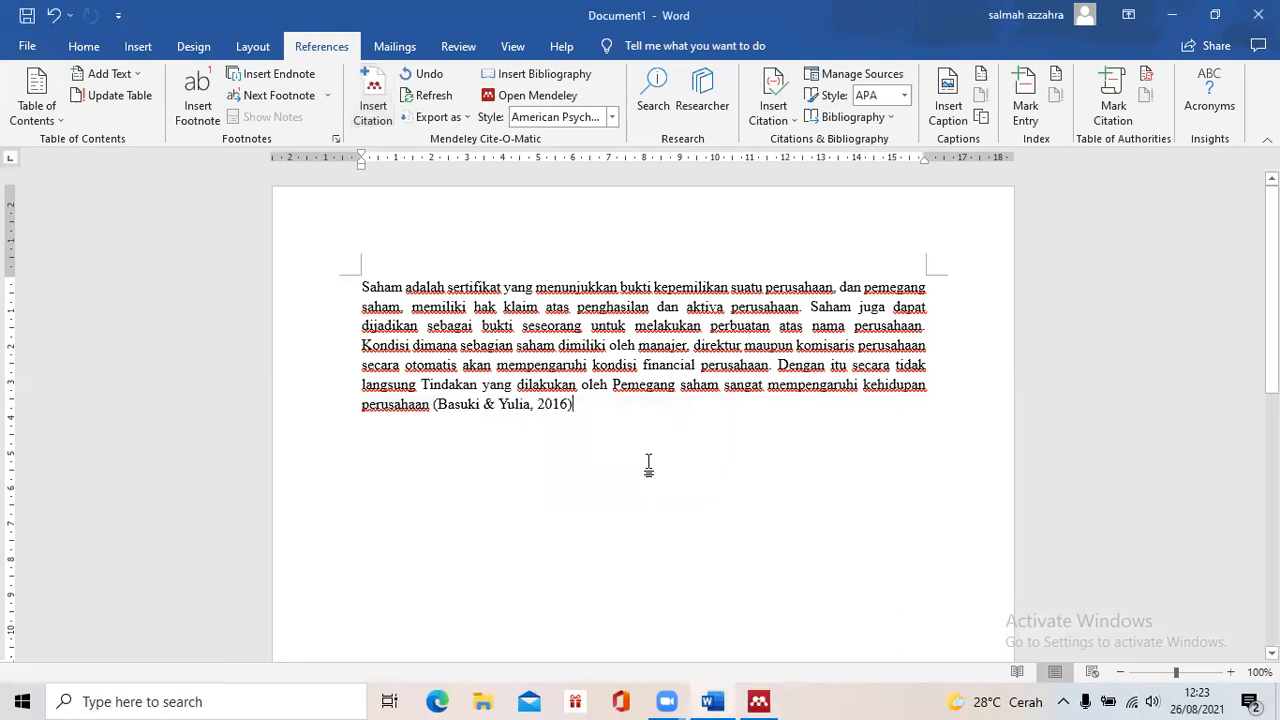
text(.)
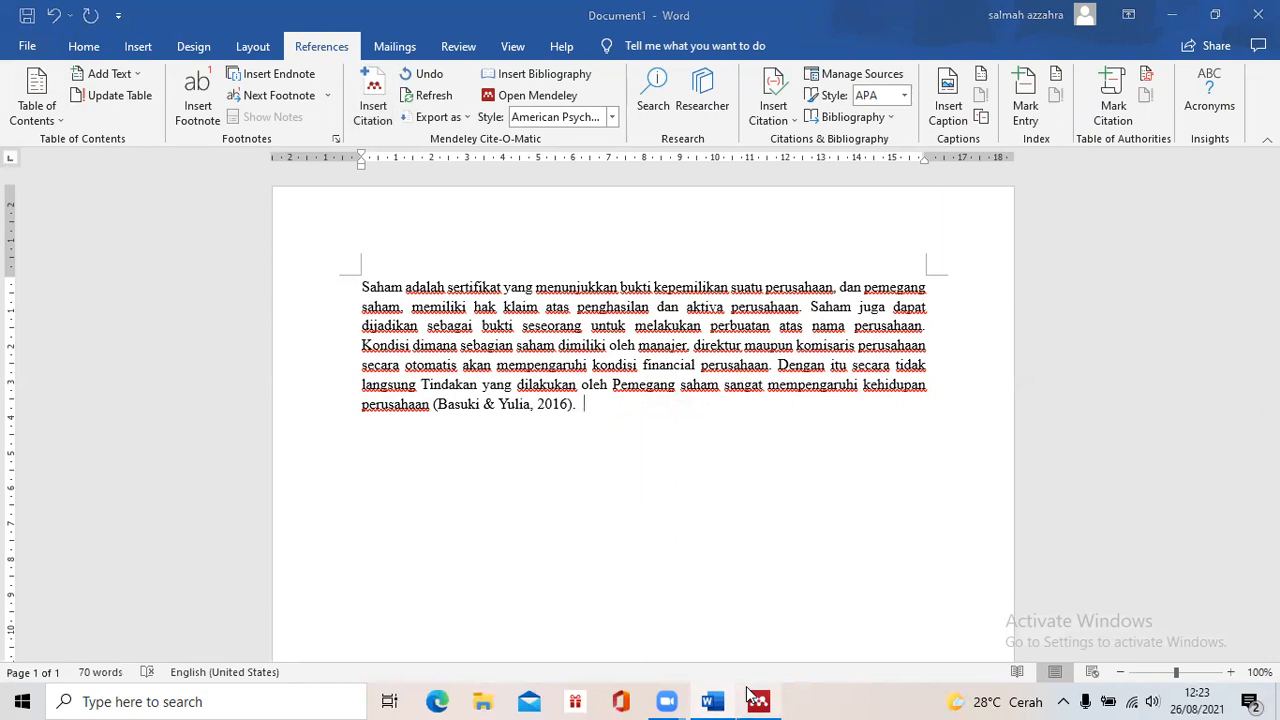
Switch to Mendeley, view the cited article's bibliographic details, and return to Word.
click(747, 690)
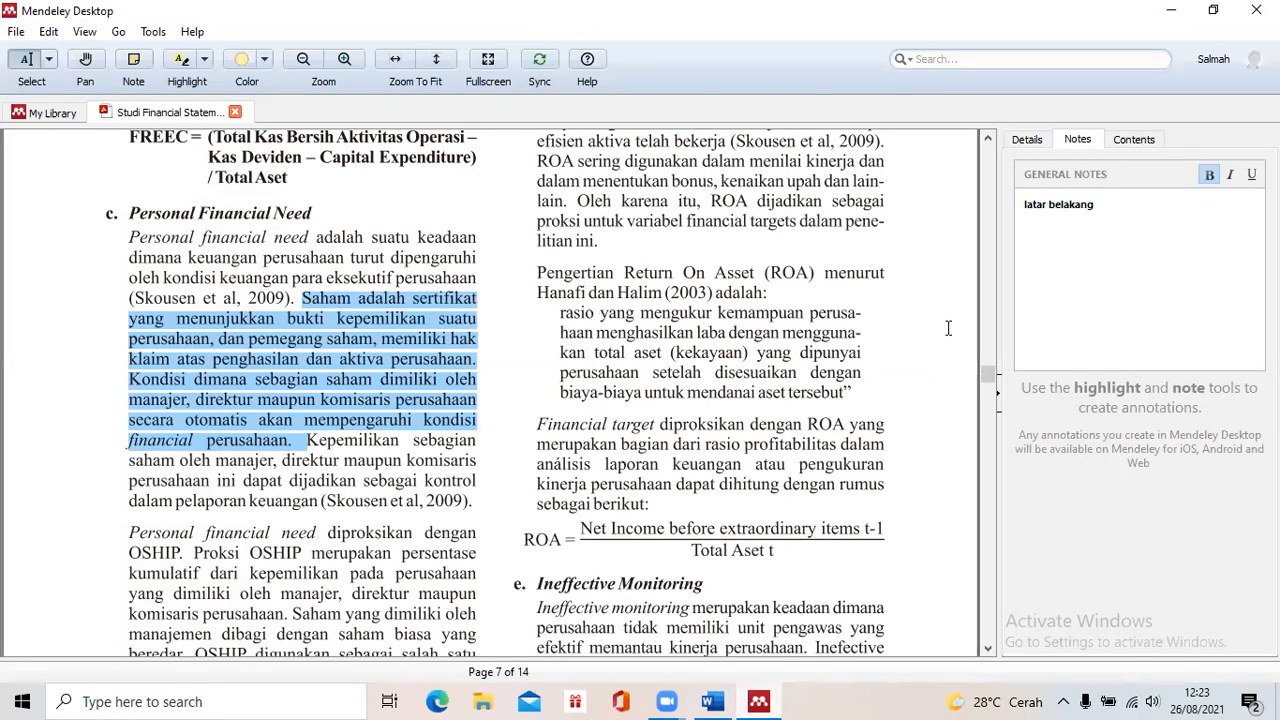
click(1028, 140)
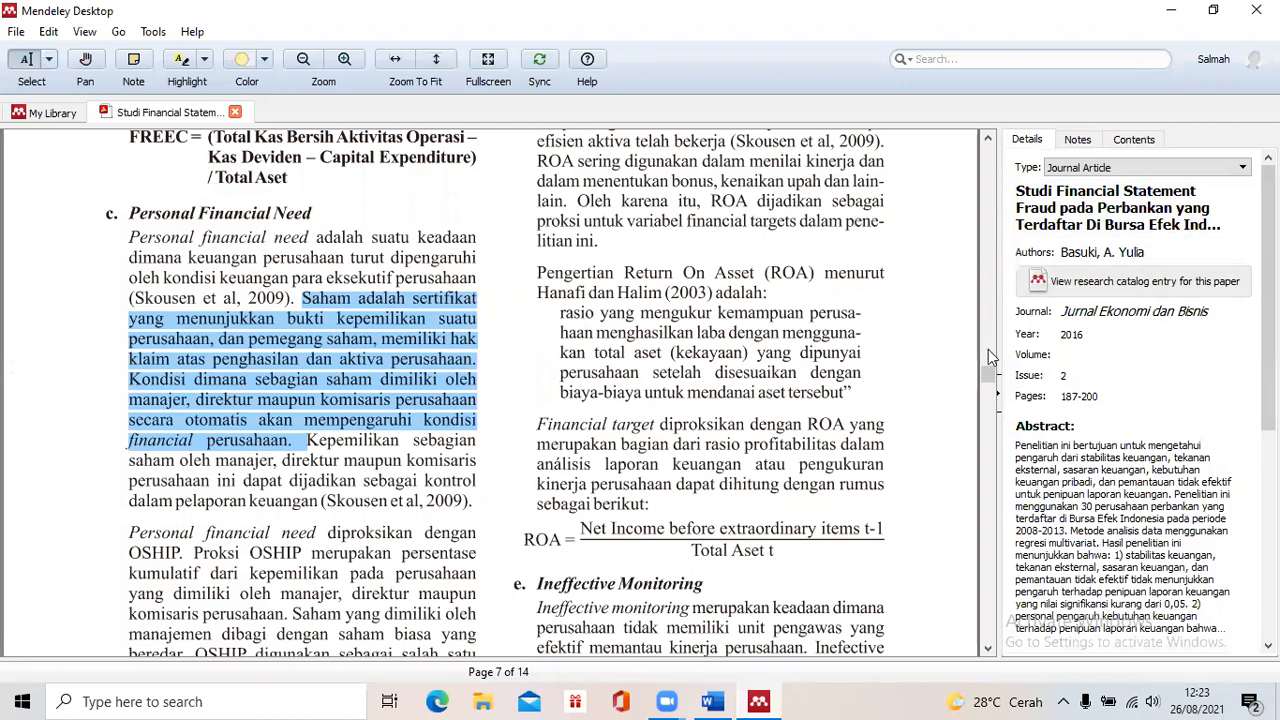
click(709, 699)
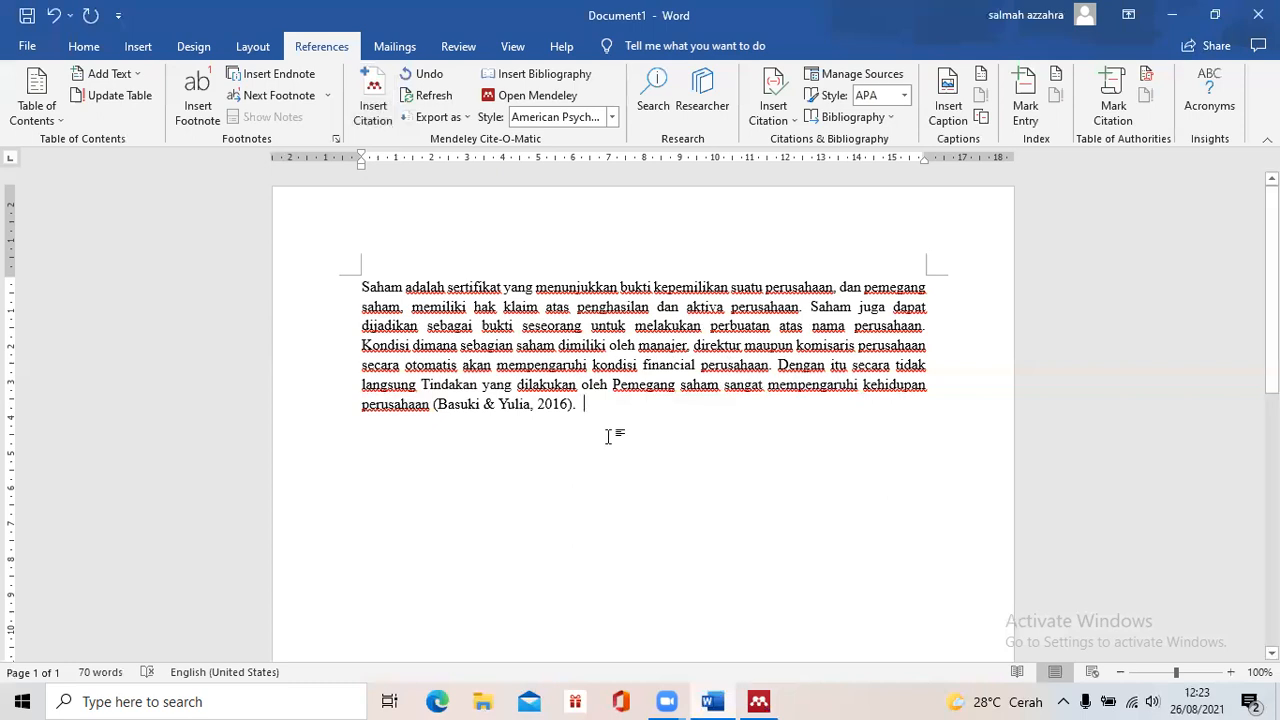
Edit the citation at the paragraph's end to include page 20.
click(545, 403)
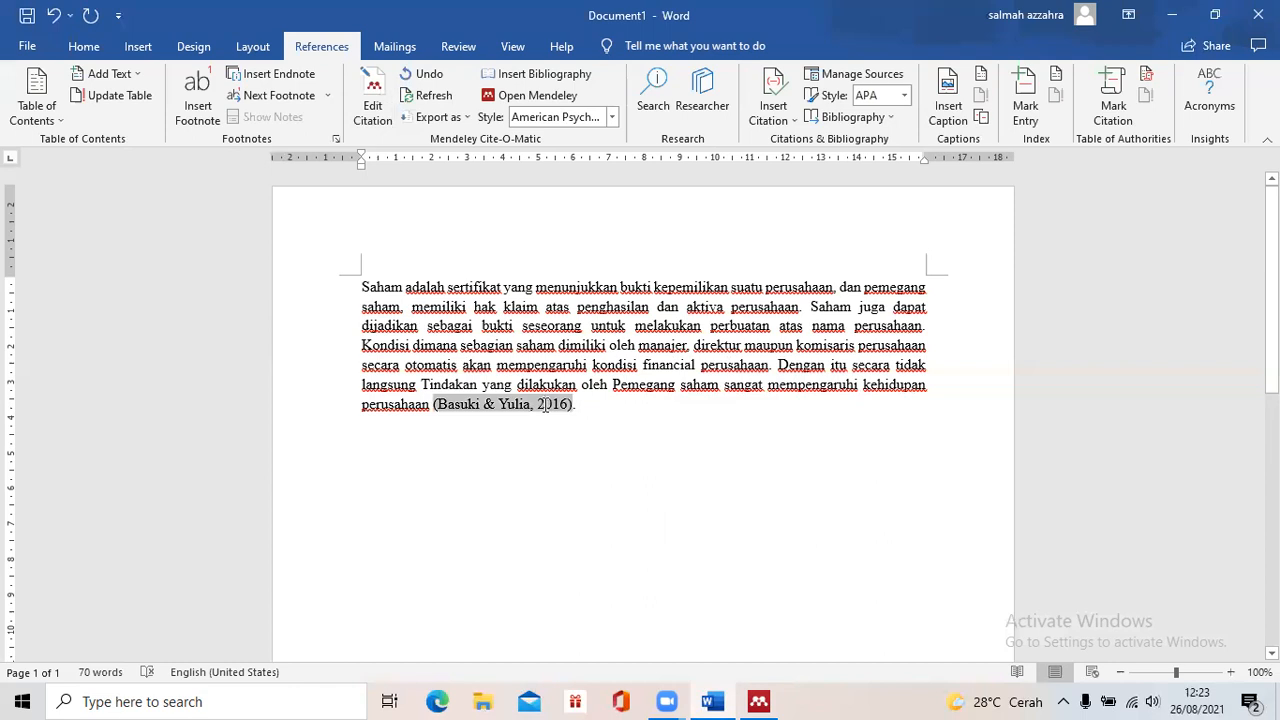
click(376, 104)
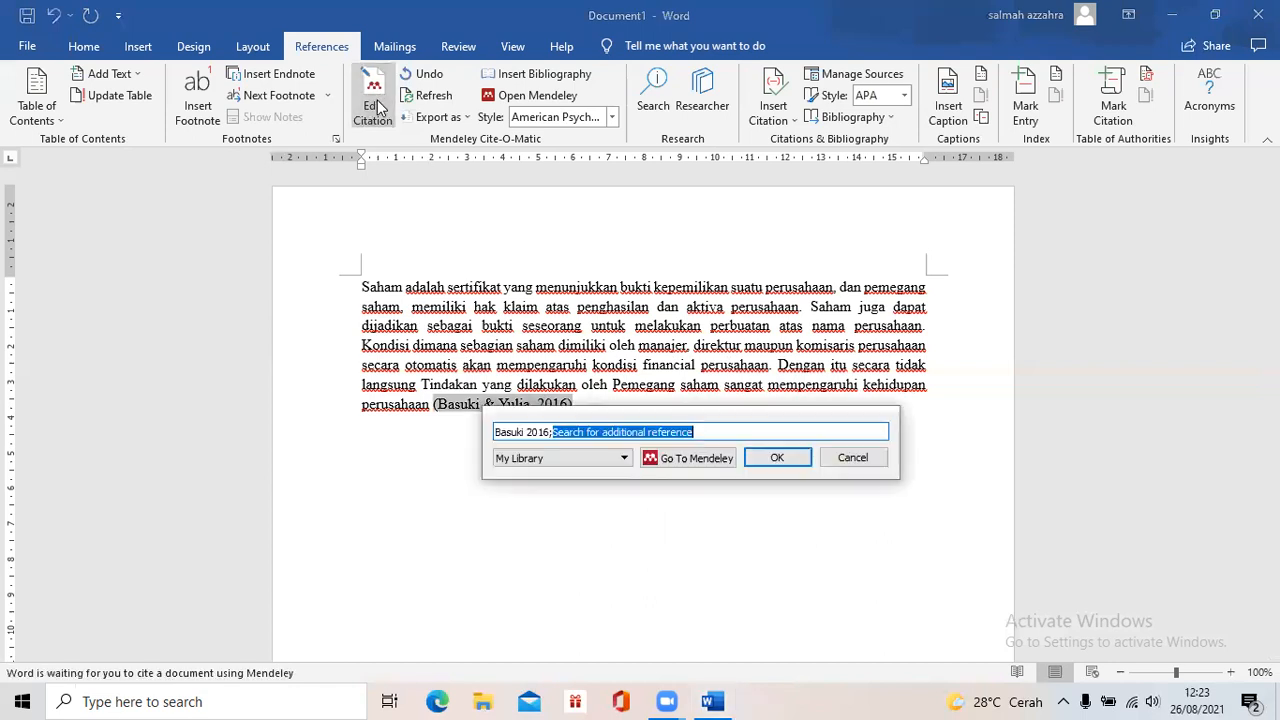
click(527, 432)
click(596, 455)
text(20)
click(776, 553)
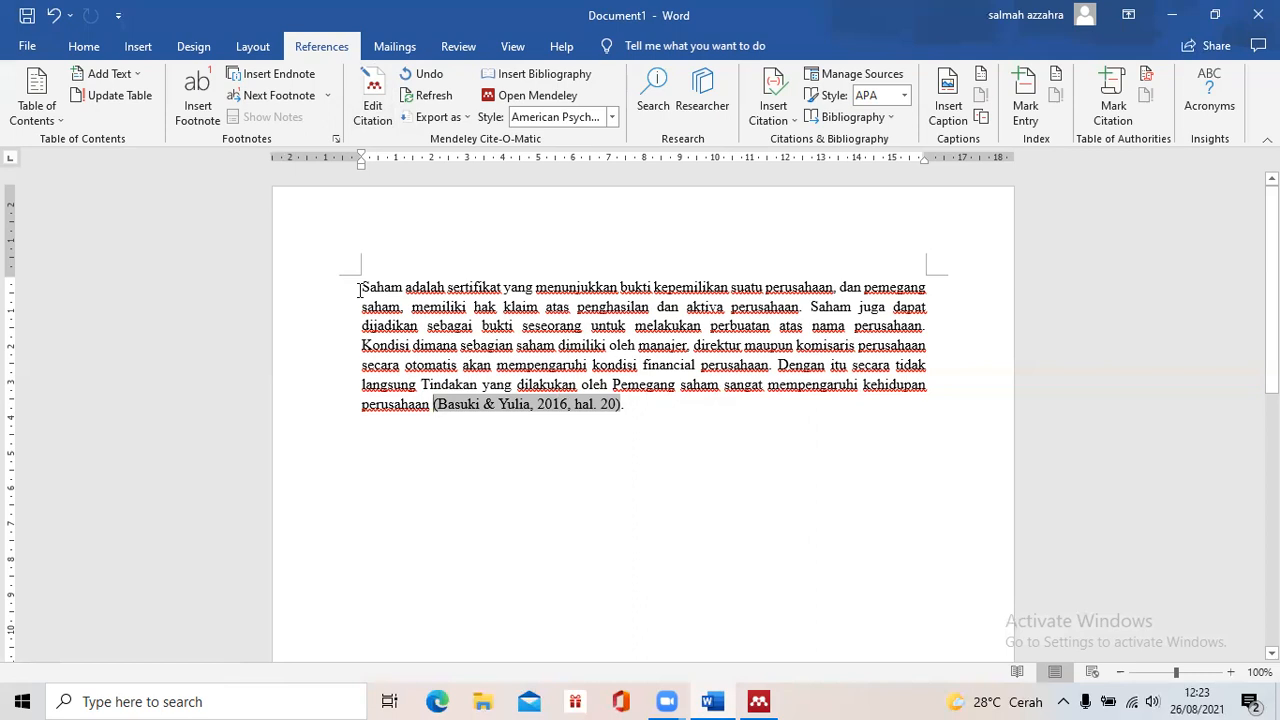
Examine the citation styles available for the Mendeley citation, keeping the current one.
drag(359, 290, 430, 404)
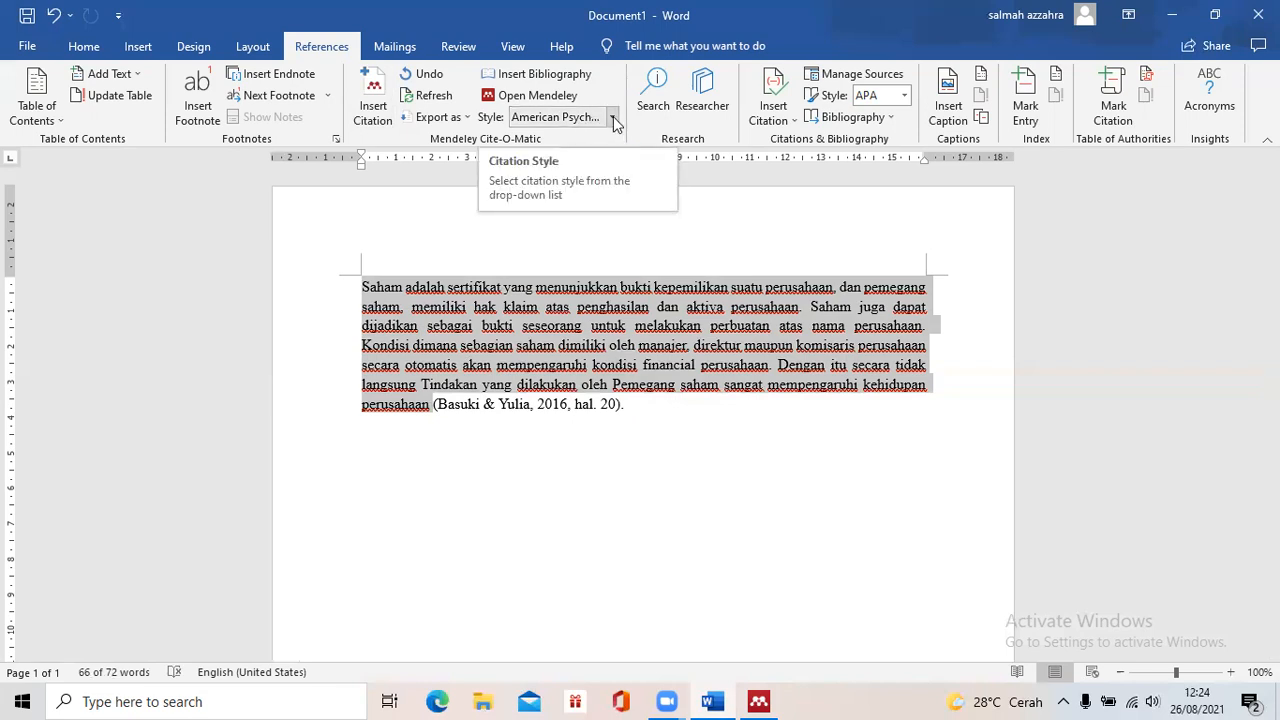
click(613, 119)
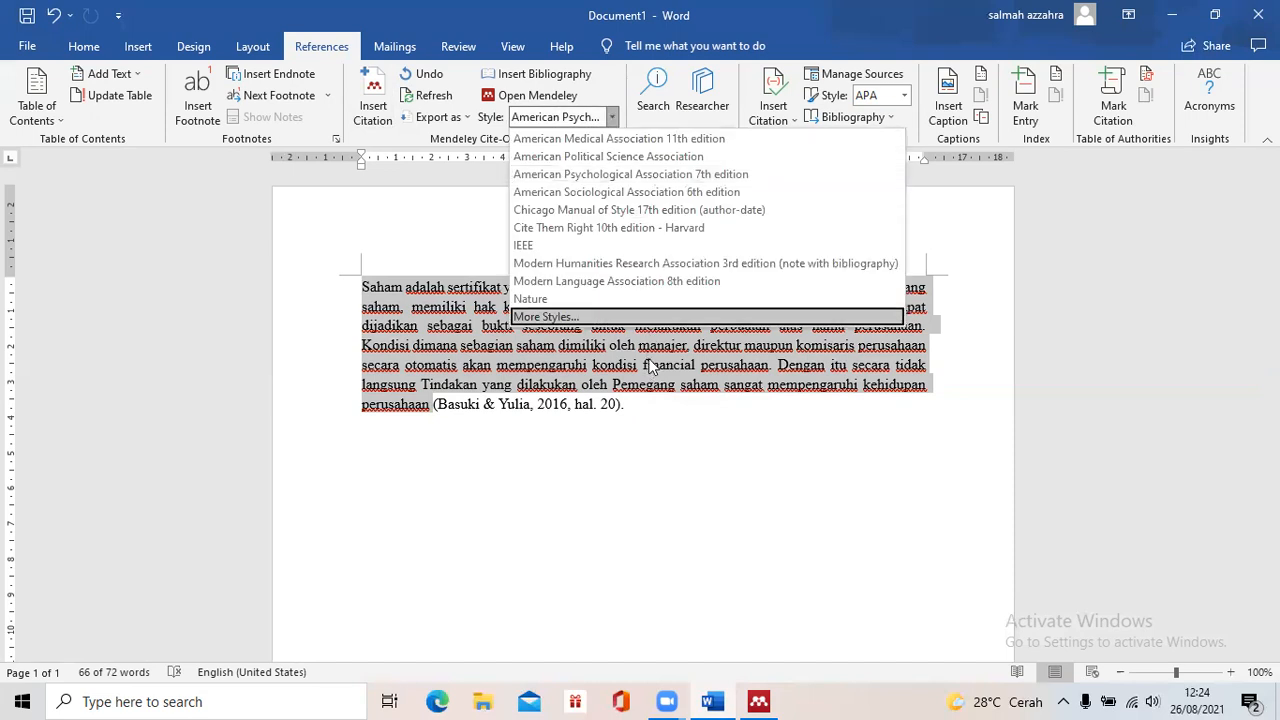
click(654, 410)
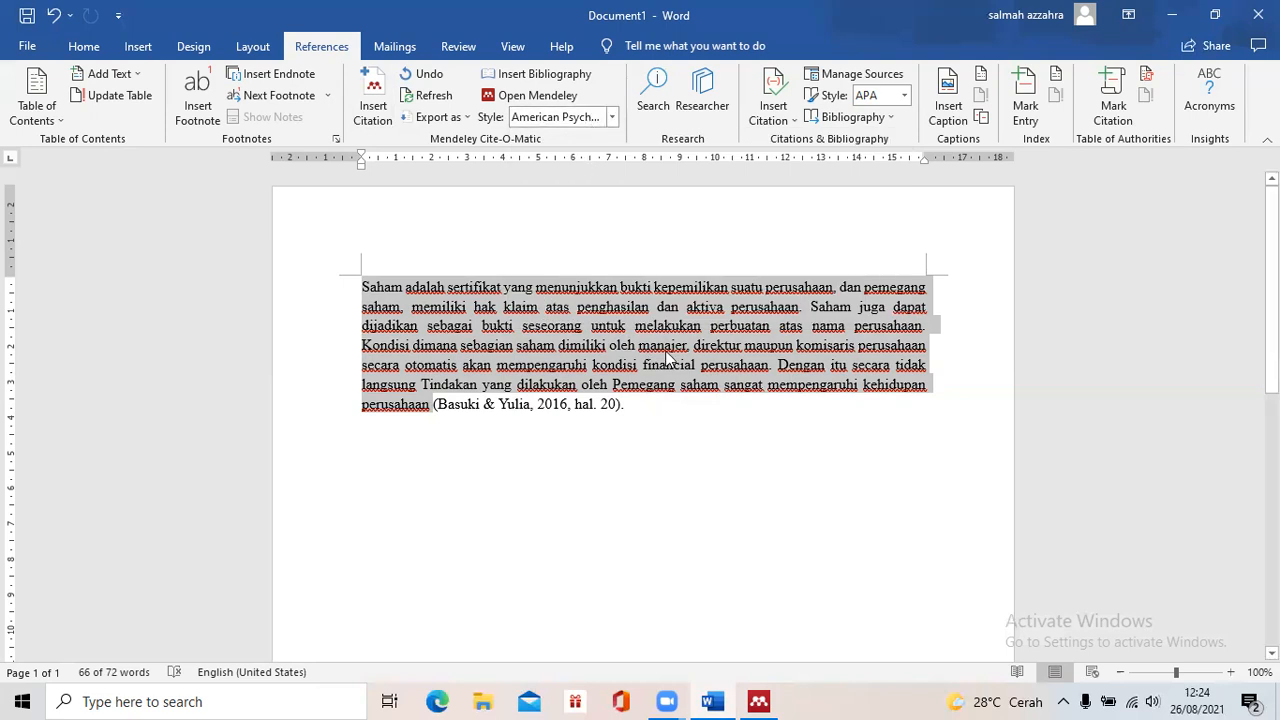
Insert the Mendeley bibliography below the paragraph, separated by a blank line.
click(669, 406)
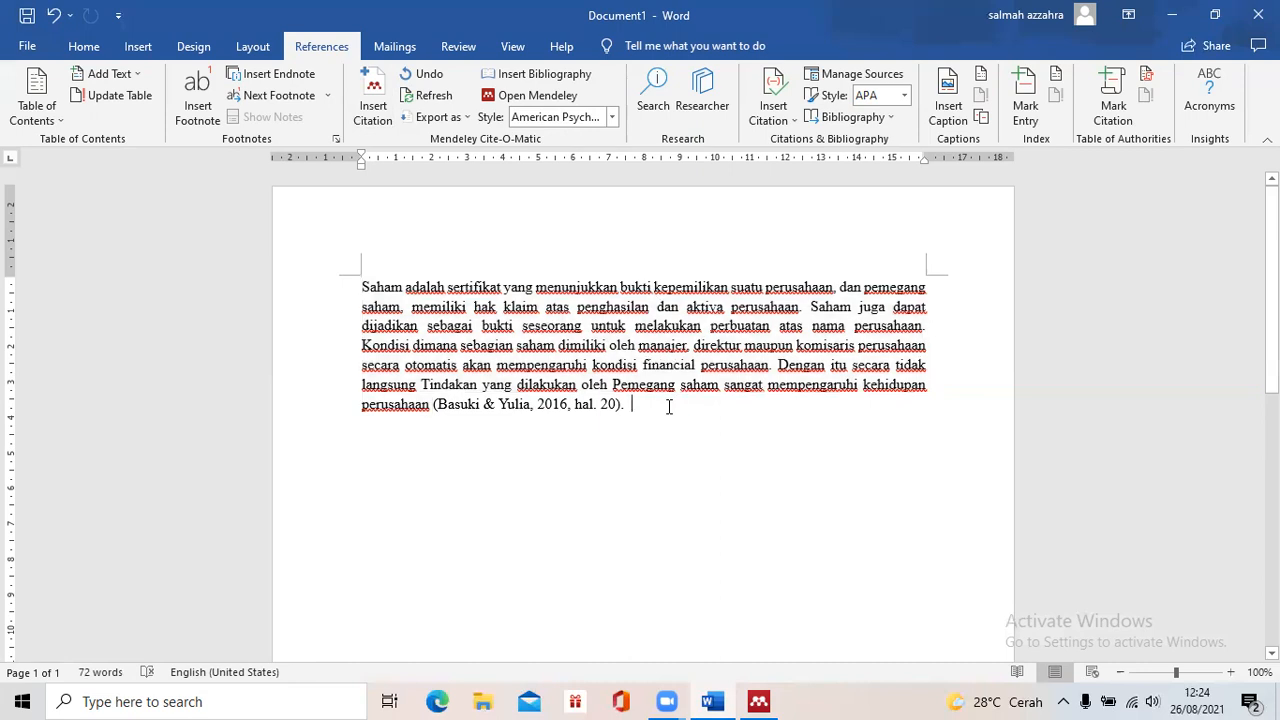
key(Return)
key(Return)
click(548, 85)
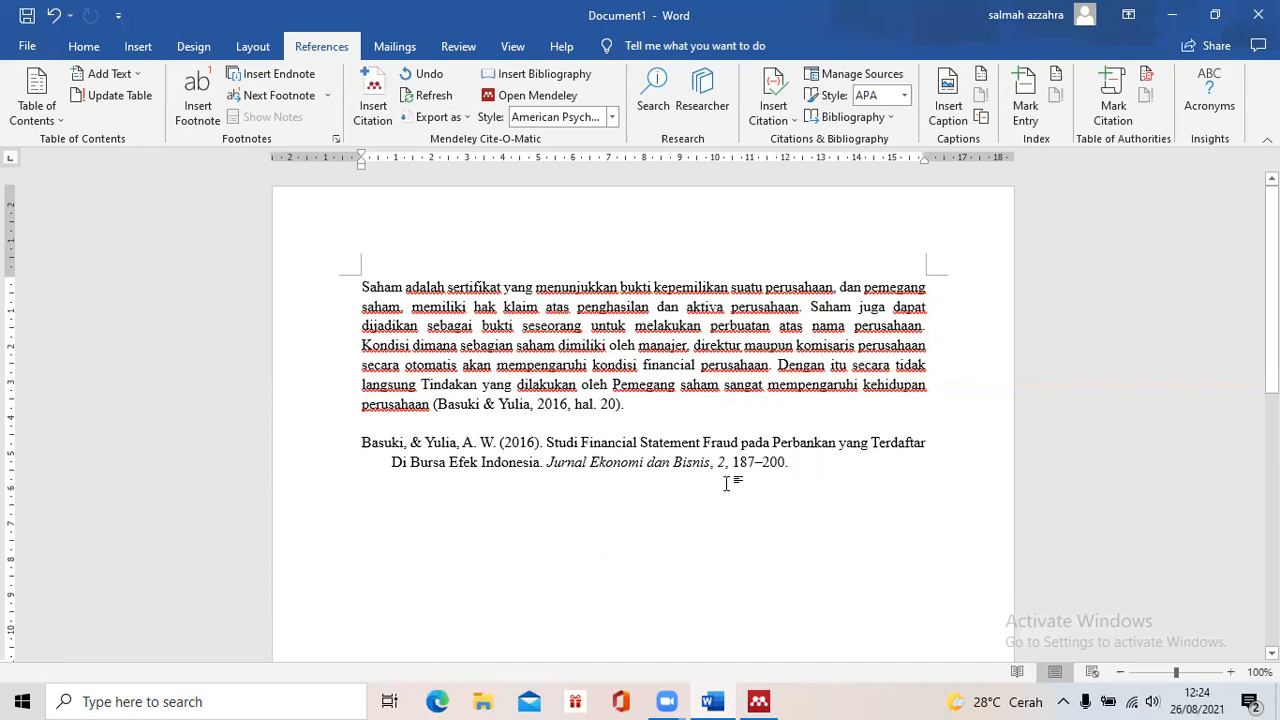
Add the heading "DAFTAR PUSTAKA" directly above the bibliography entry, with extra space below the paragraph.
click(381, 430)
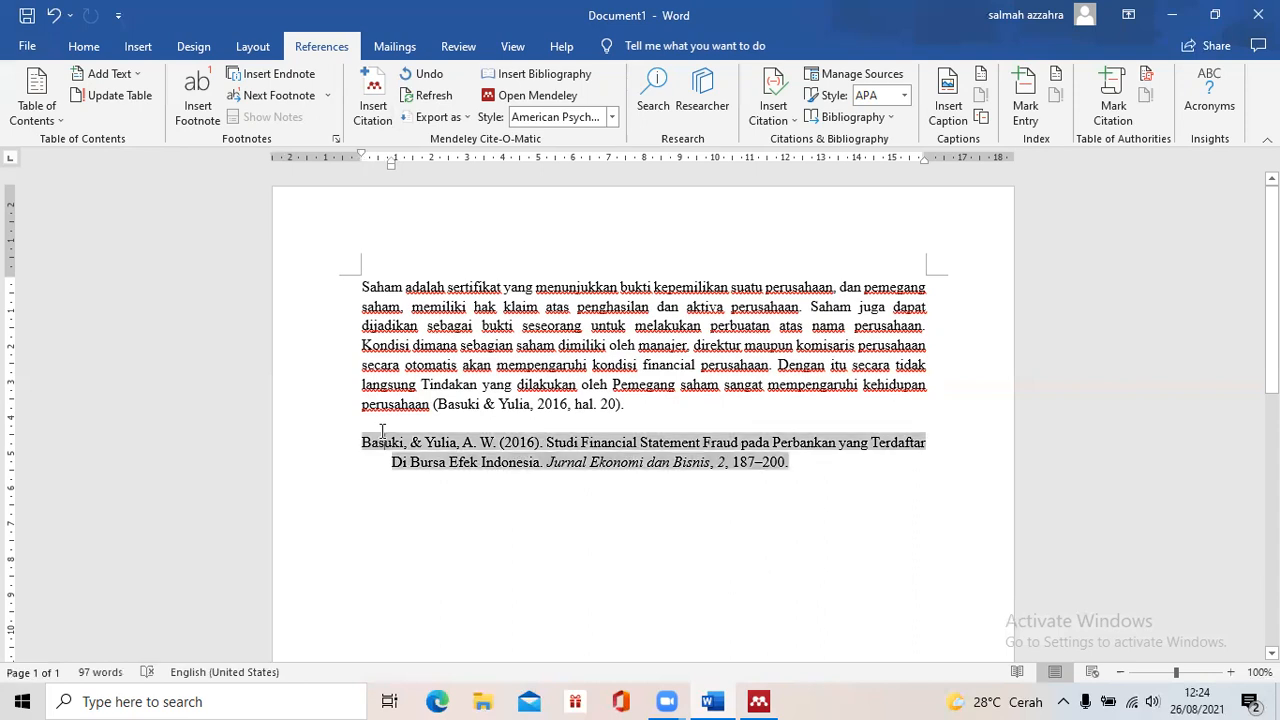
click(420, 412)
key(Return)
key(Return)
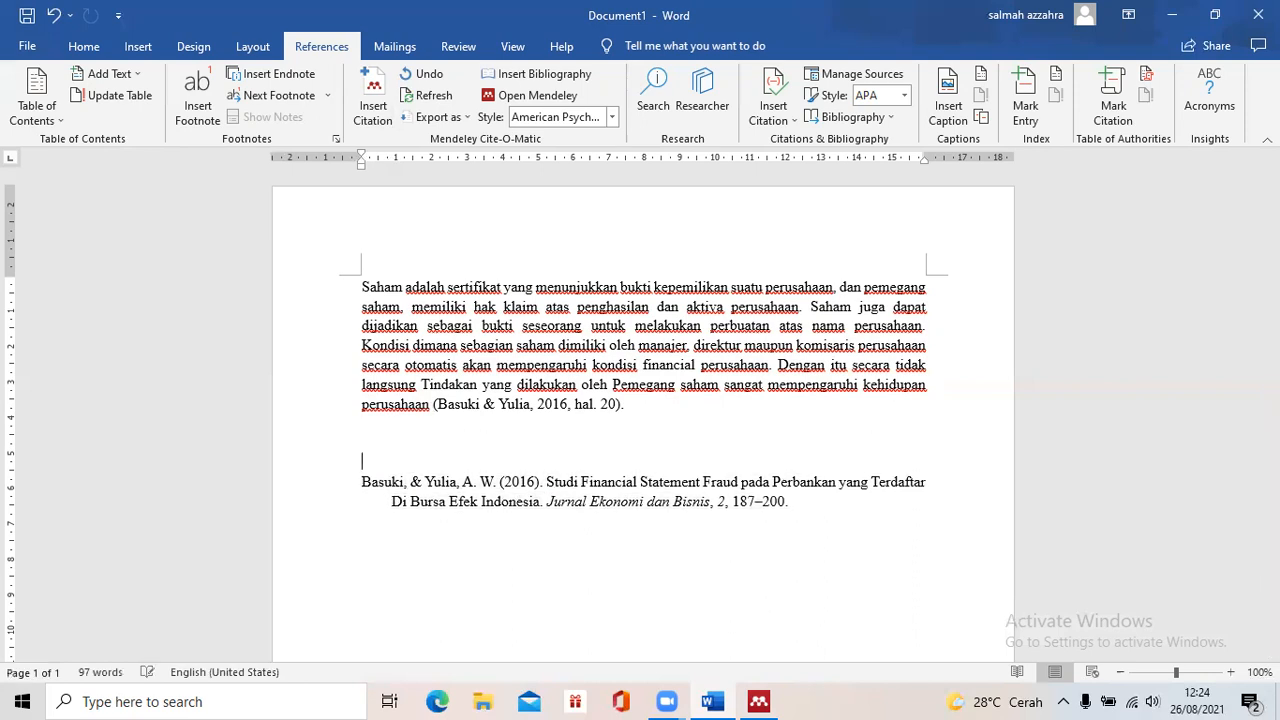
text(DAFTAR PUSTAKAN)
key(BackSpace)
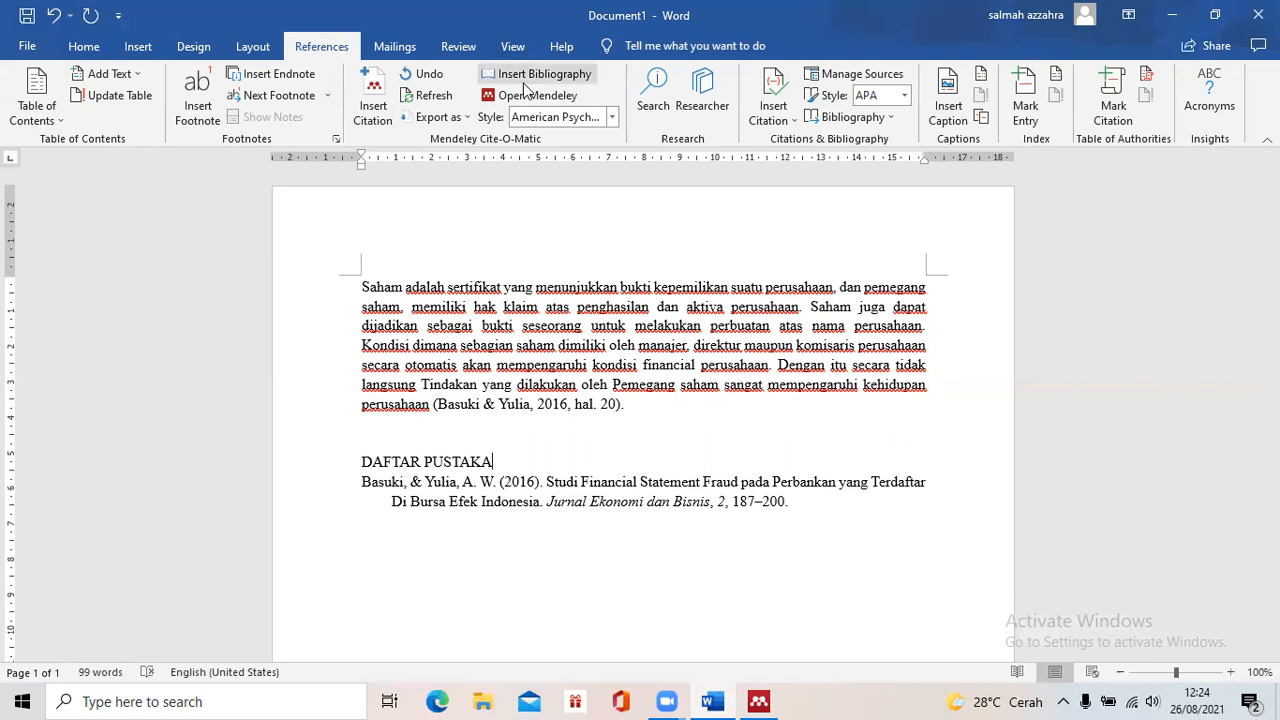
click(841, 508)
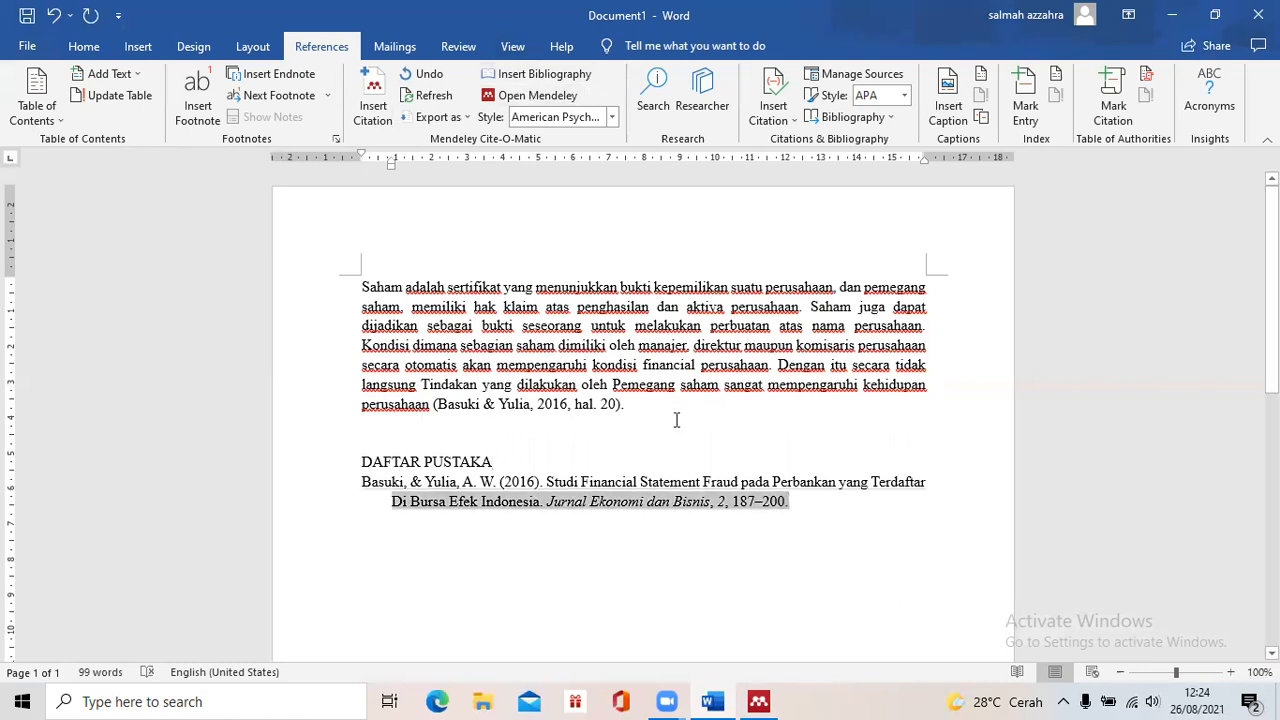
key(Up)
key(Up)
key(Up)
click(817, 502)
click(740, 406)
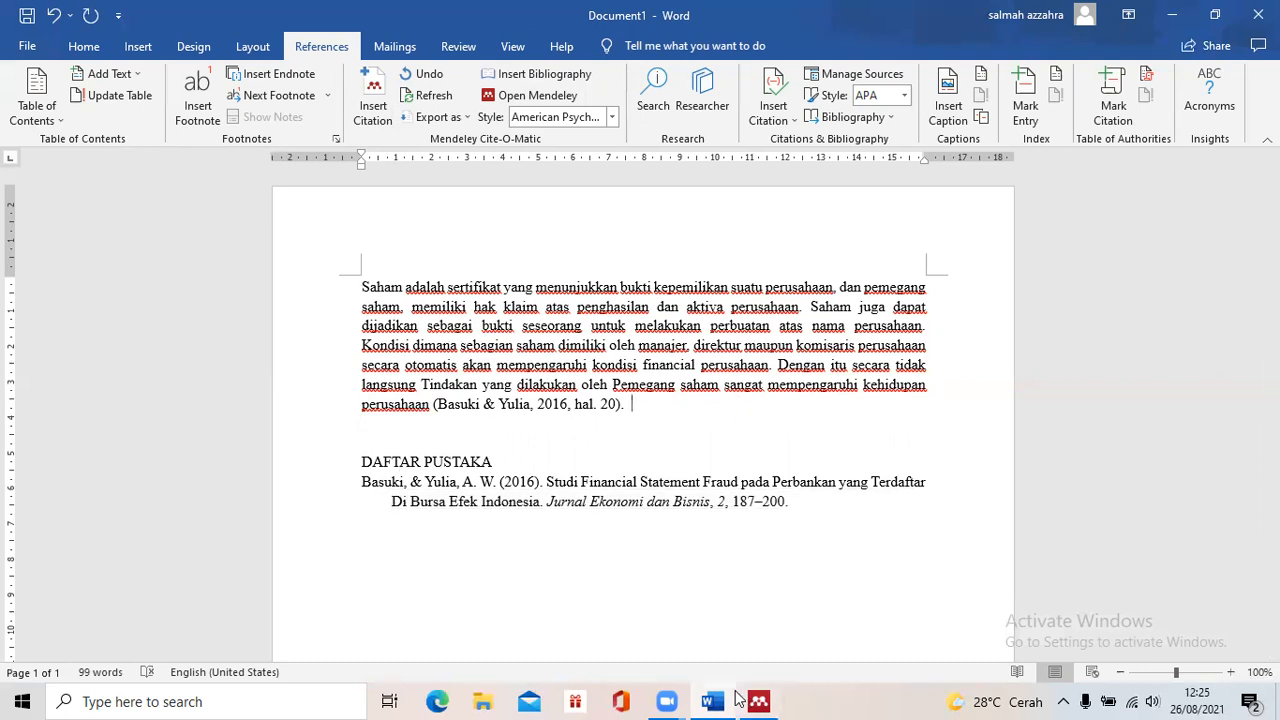
Select the article passage defining Return On Asset (ROA) in Mendeley and return to the blank line above "DAFTAR PUSTAKA" in Word.
mouse_move(739, 699)
click(718, 699)
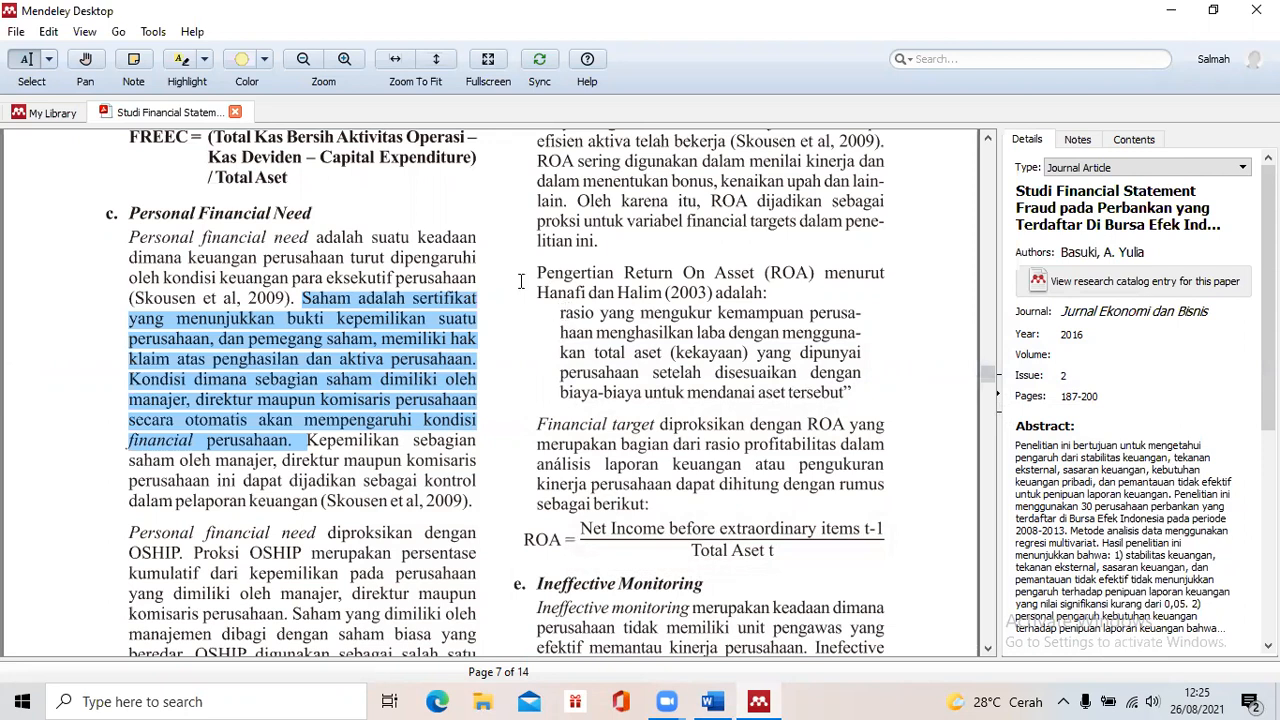
drag(528, 281, 855, 395)
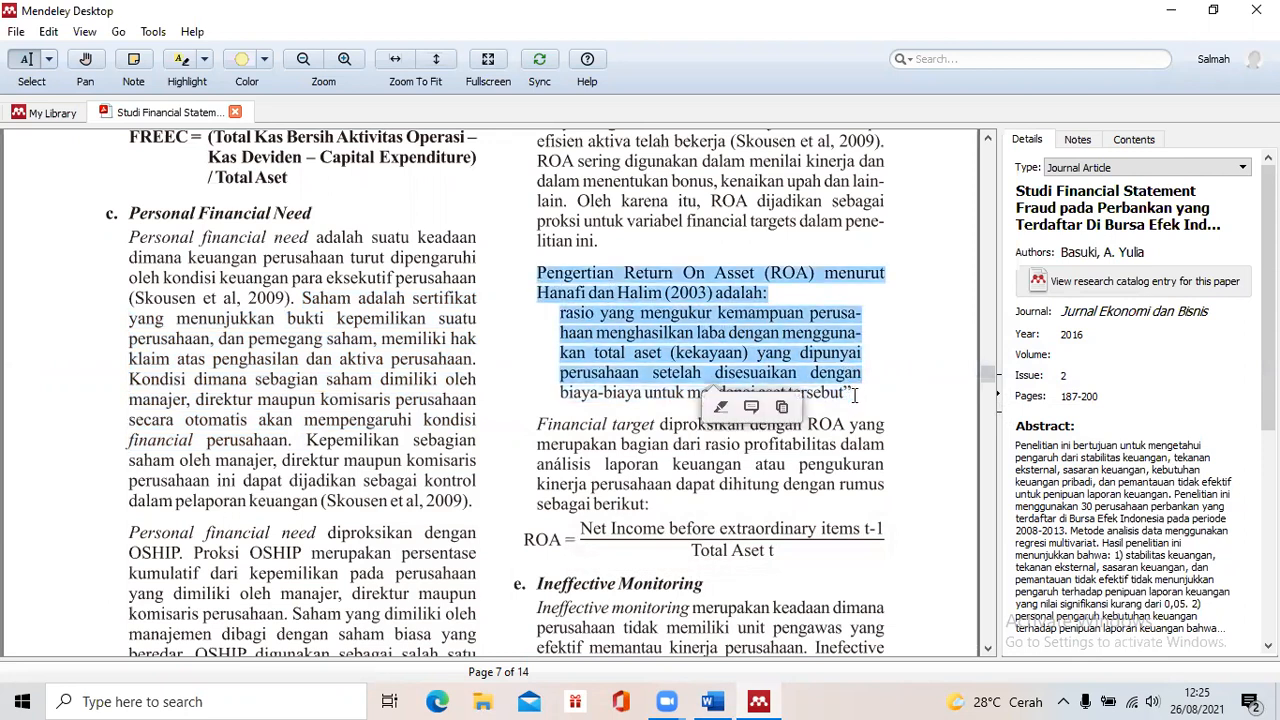
click(555, 282)
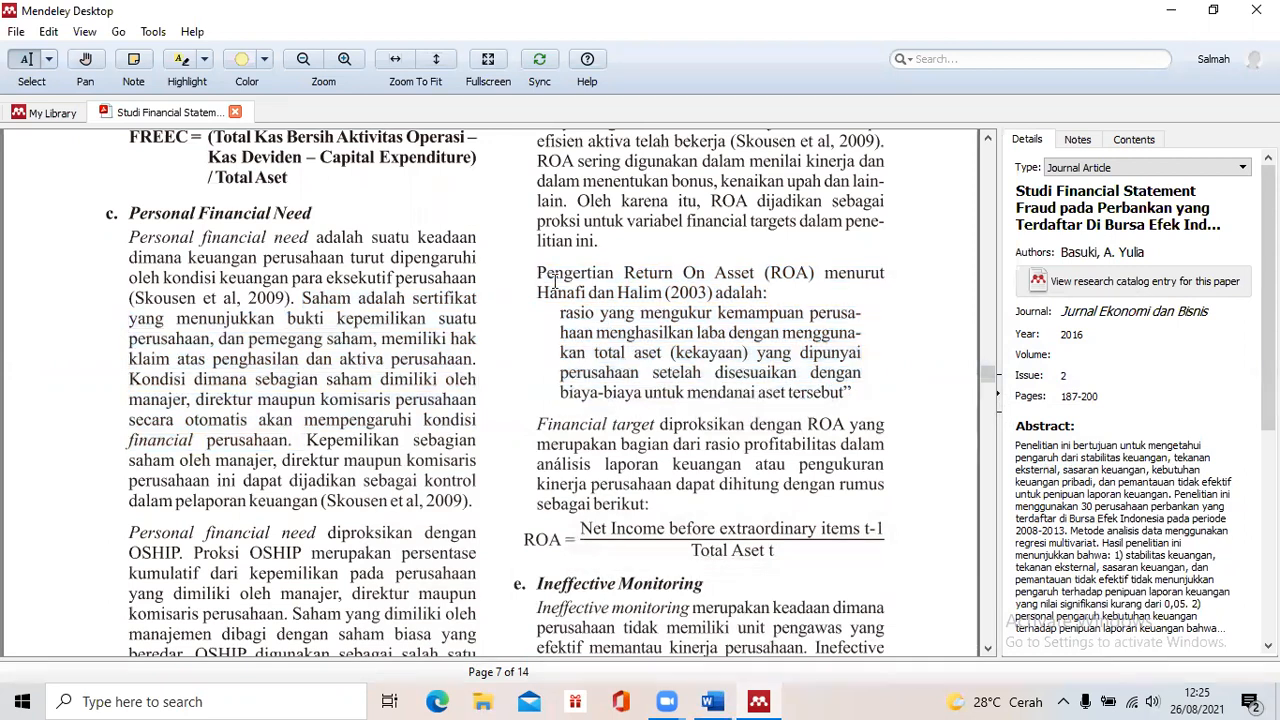
drag(540, 278, 862, 380)
click(728, 700)
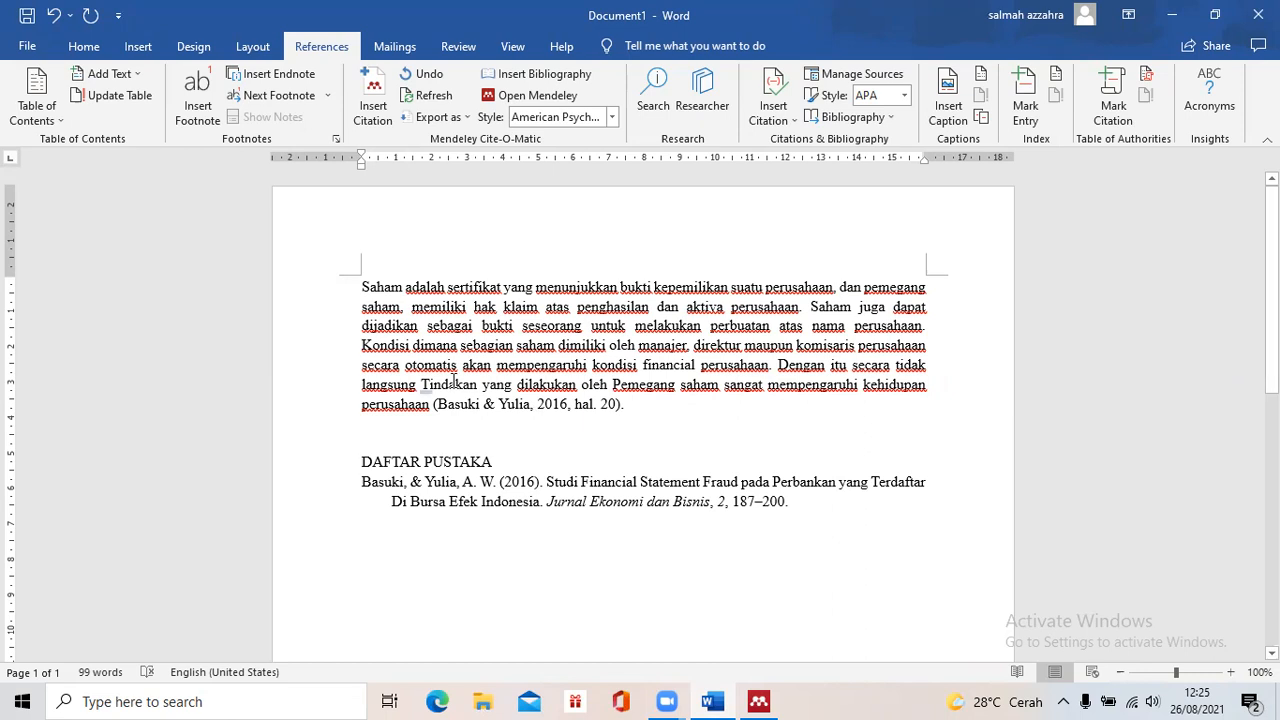
click(482, 431)
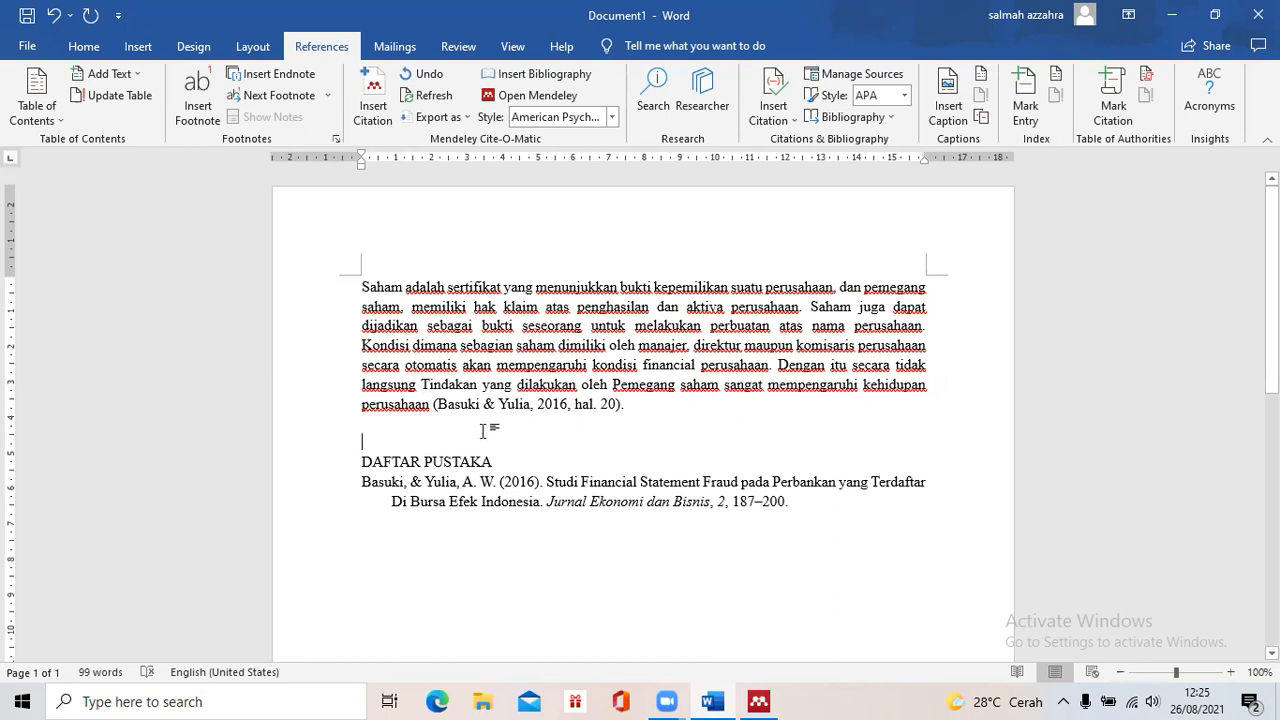